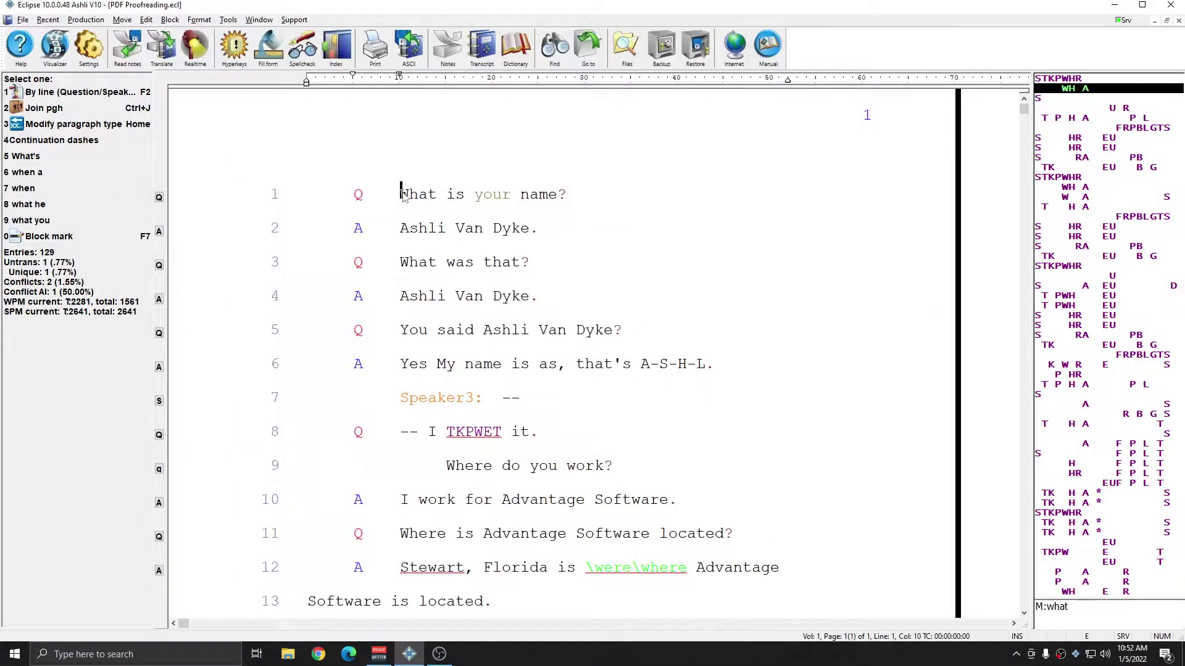
Output the transcript to PDF from the Production menu, keeping the default name and permissions
scroll(398, 203, down, 3)
scroll(398, 203, up, 3)
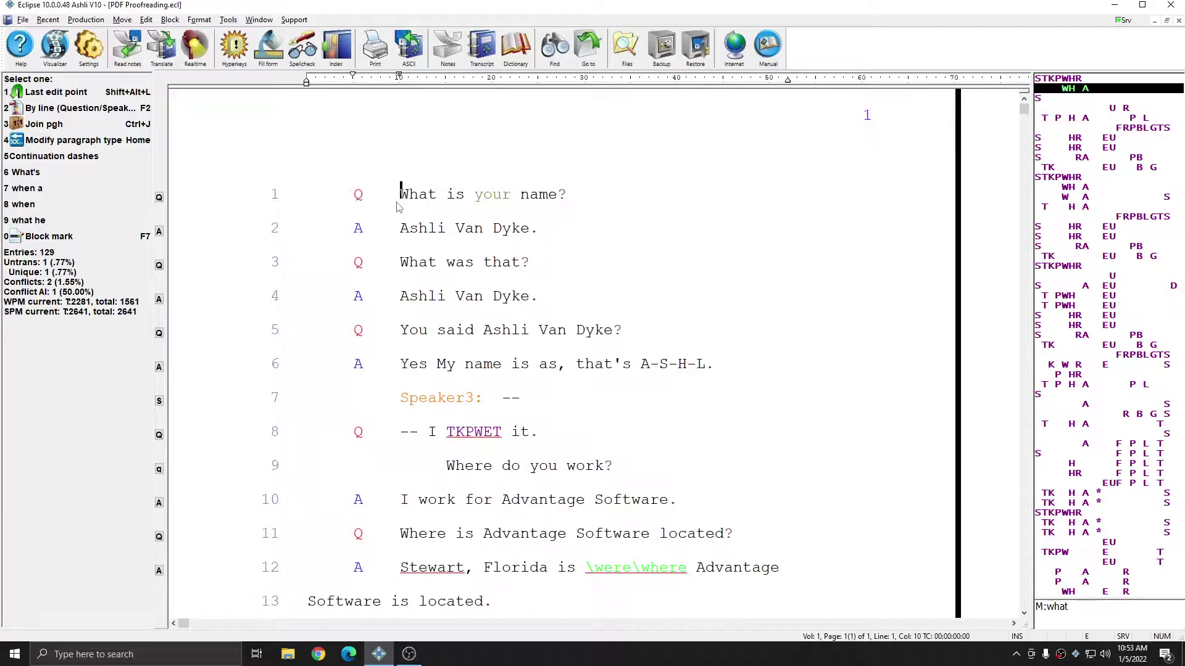
click(85, 19)
click(83, 297)
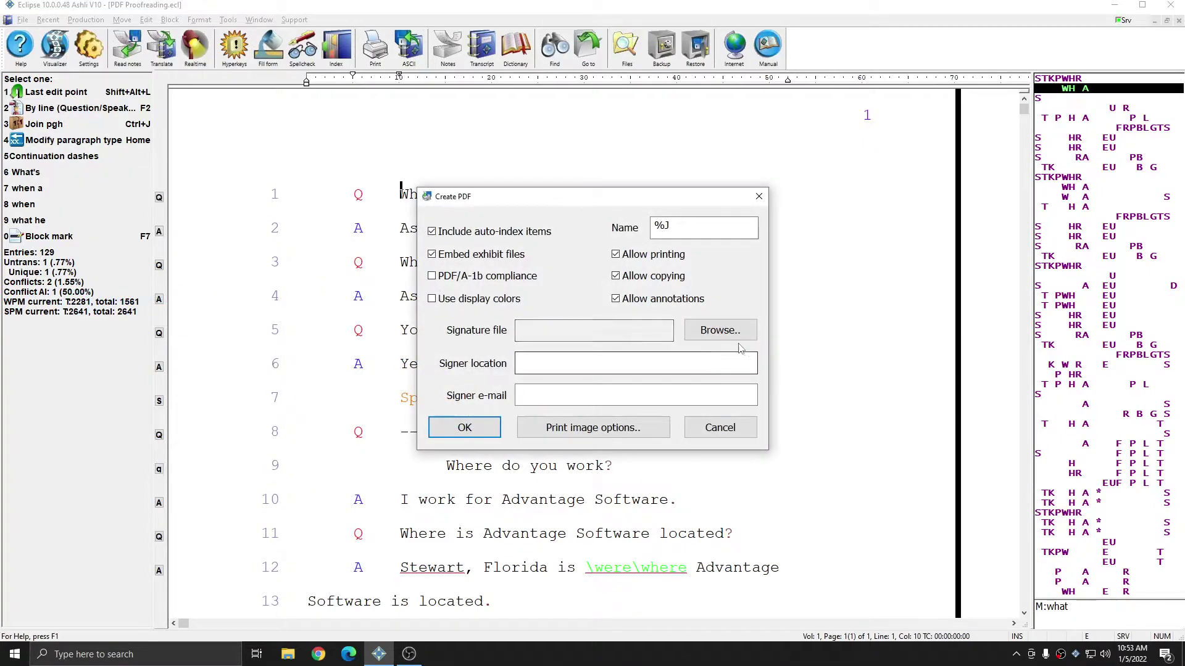
click(707, 229)
click(711, 232)
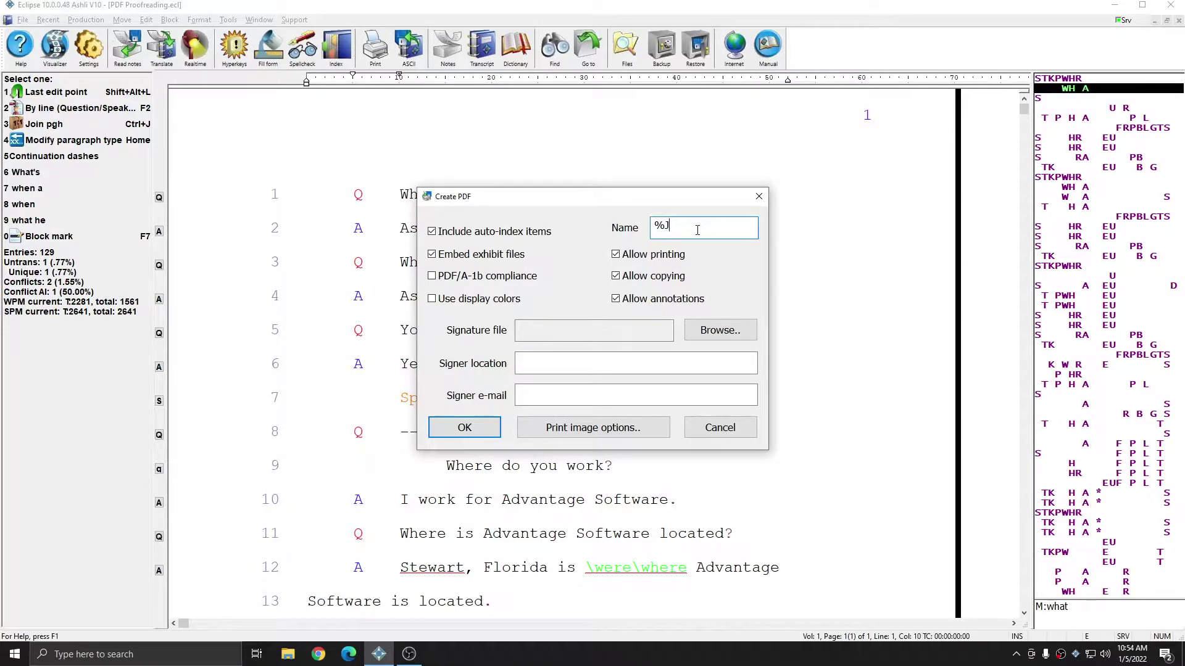
click(465, 431)
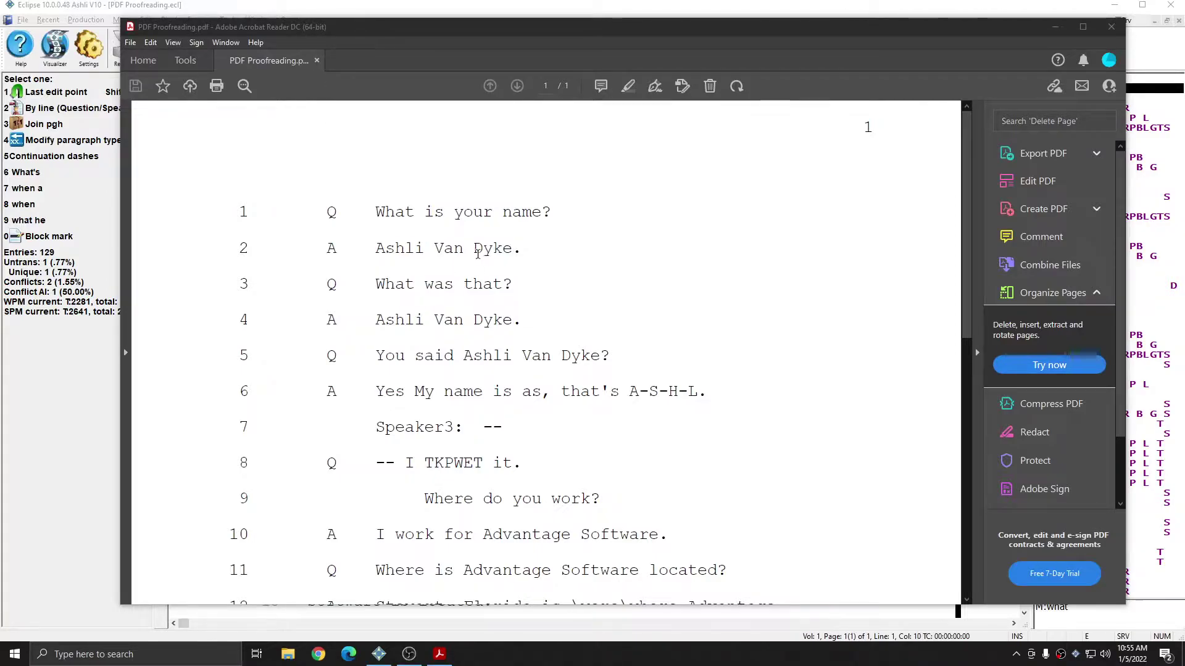
Highlight the first name on line 2 and the word 'name' on line 1 in yellow
double_click(387, 252)
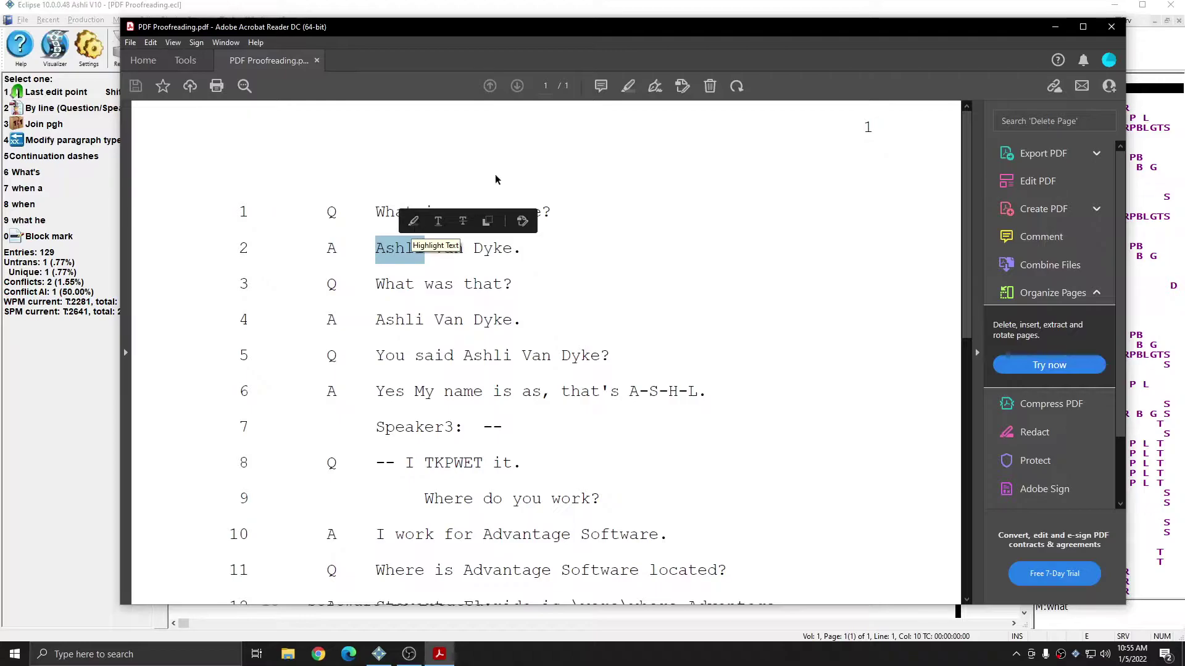
click(629, 92)
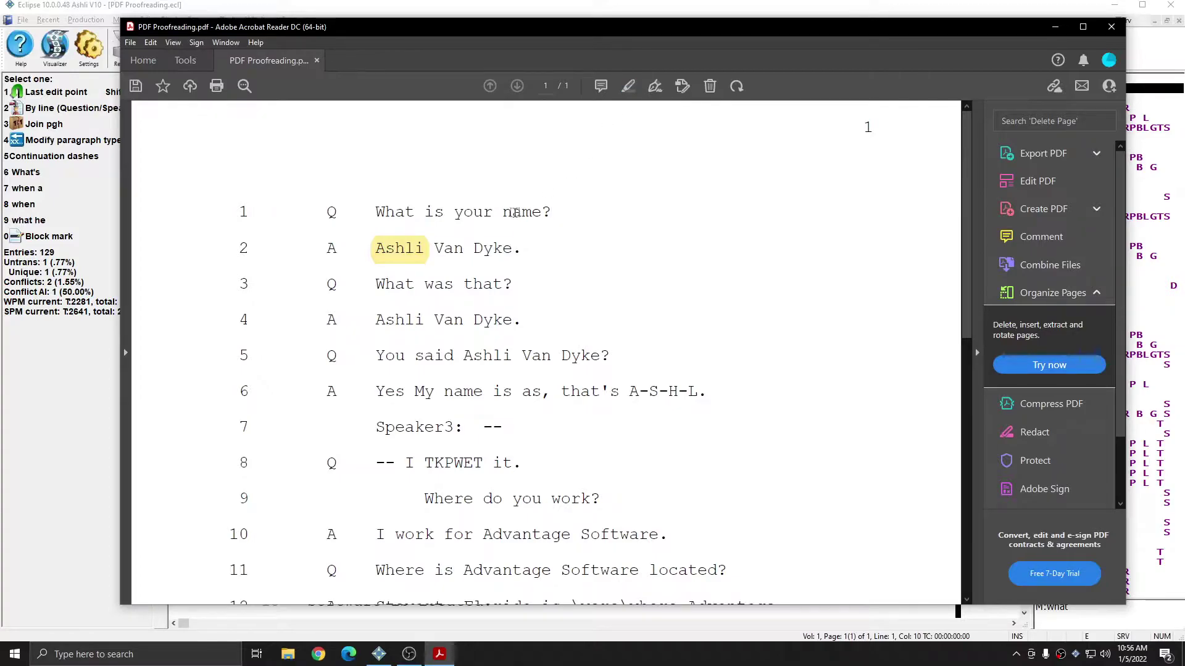
drag(501, 211, 543, 220)
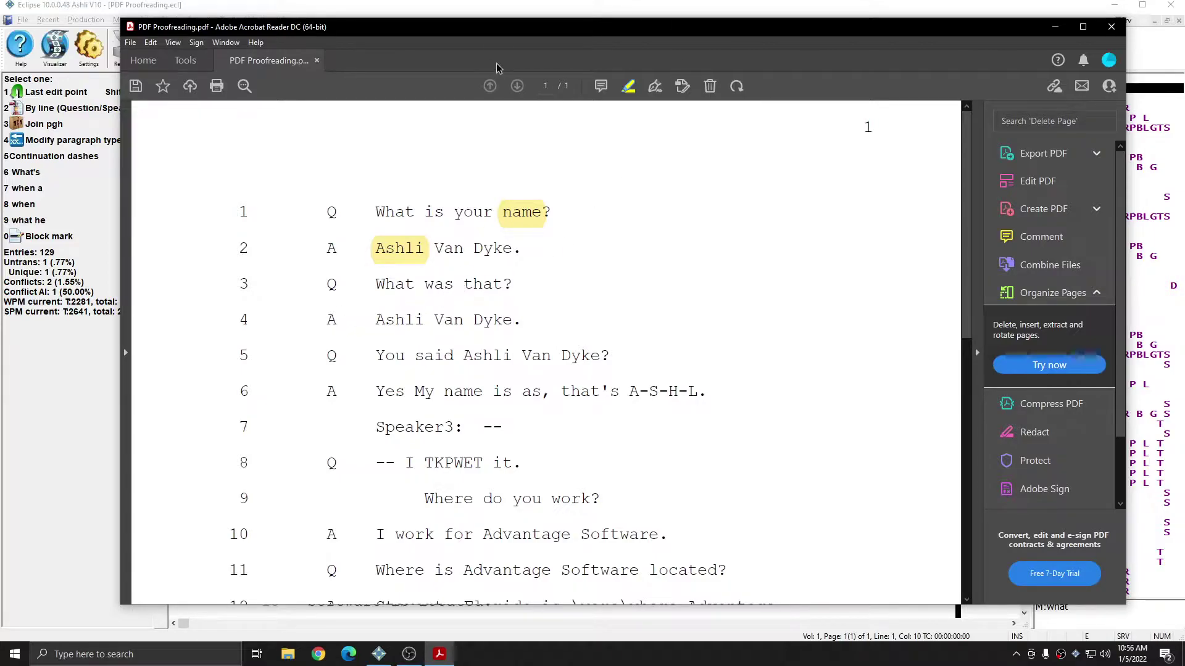
Post a 'Check spelling' note on the highlighted first name in line 2
click(628, 86)
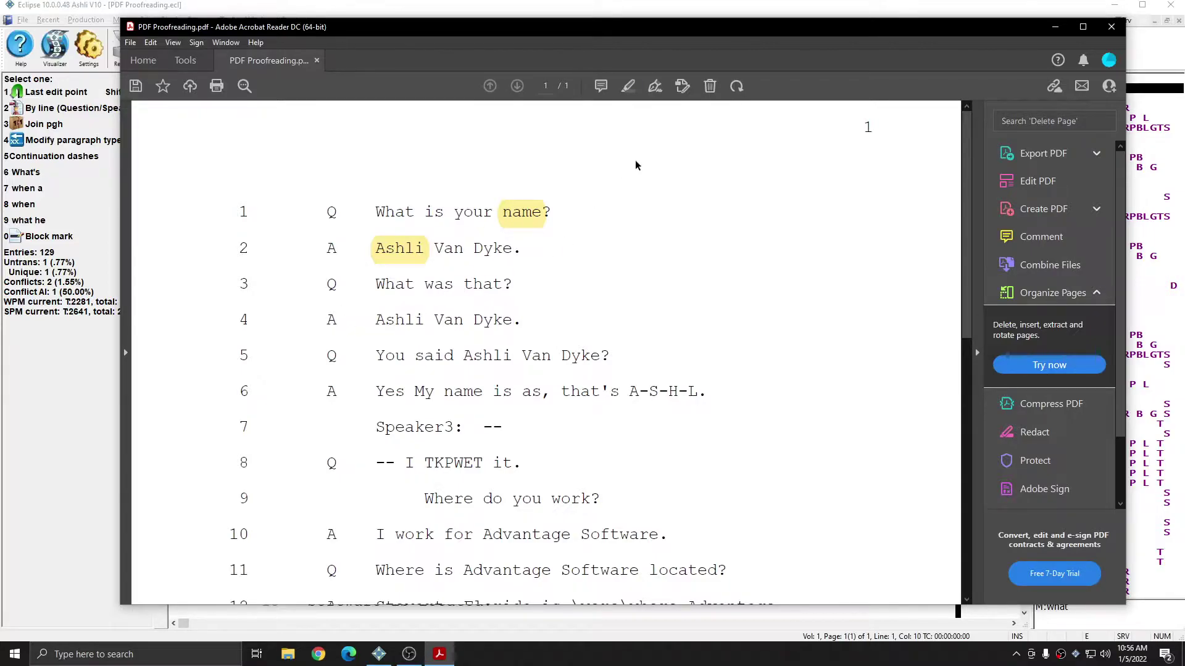
click(390, 249)
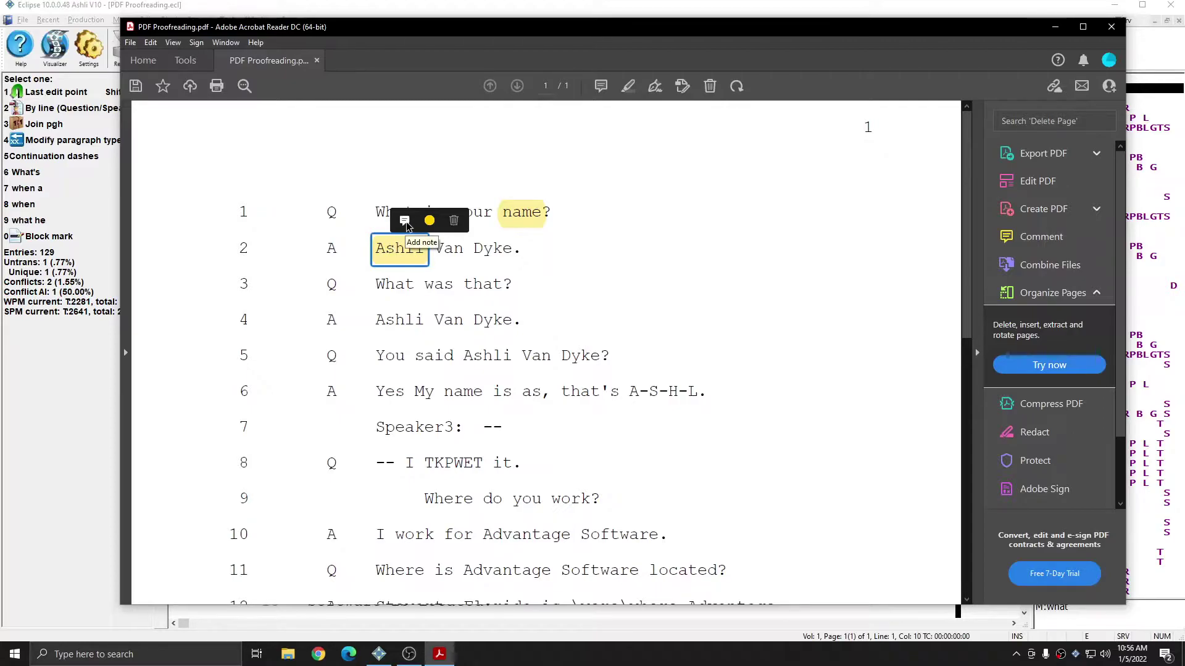
click(405, 222)
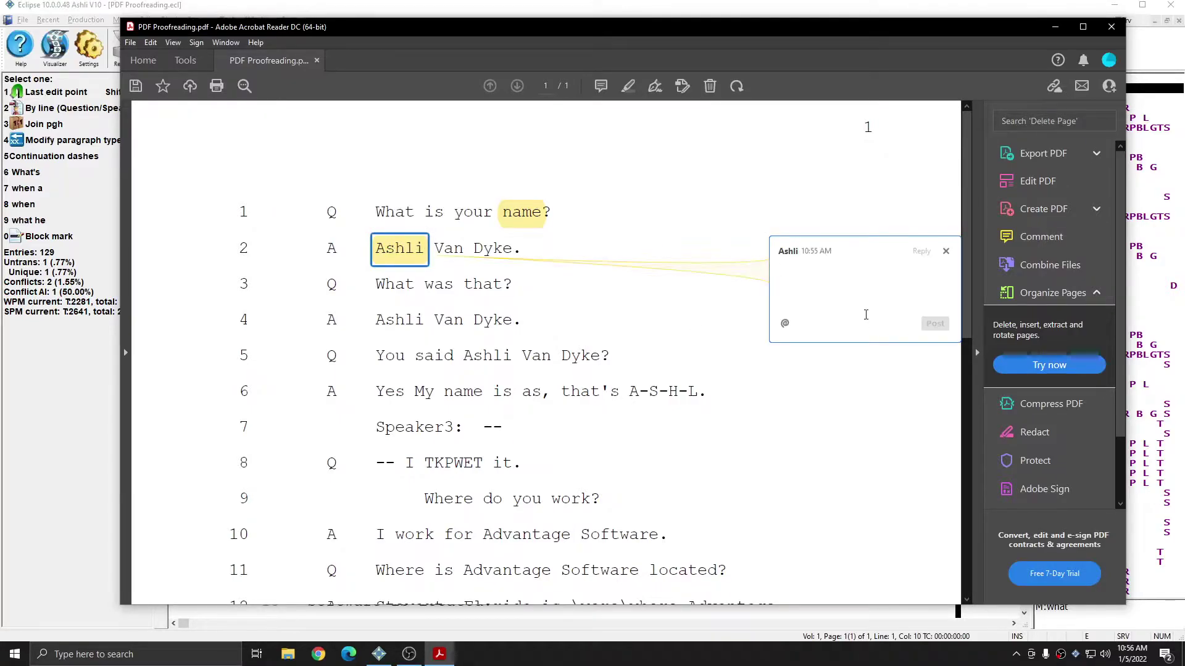
text(Check spelling)
click(936, 324)
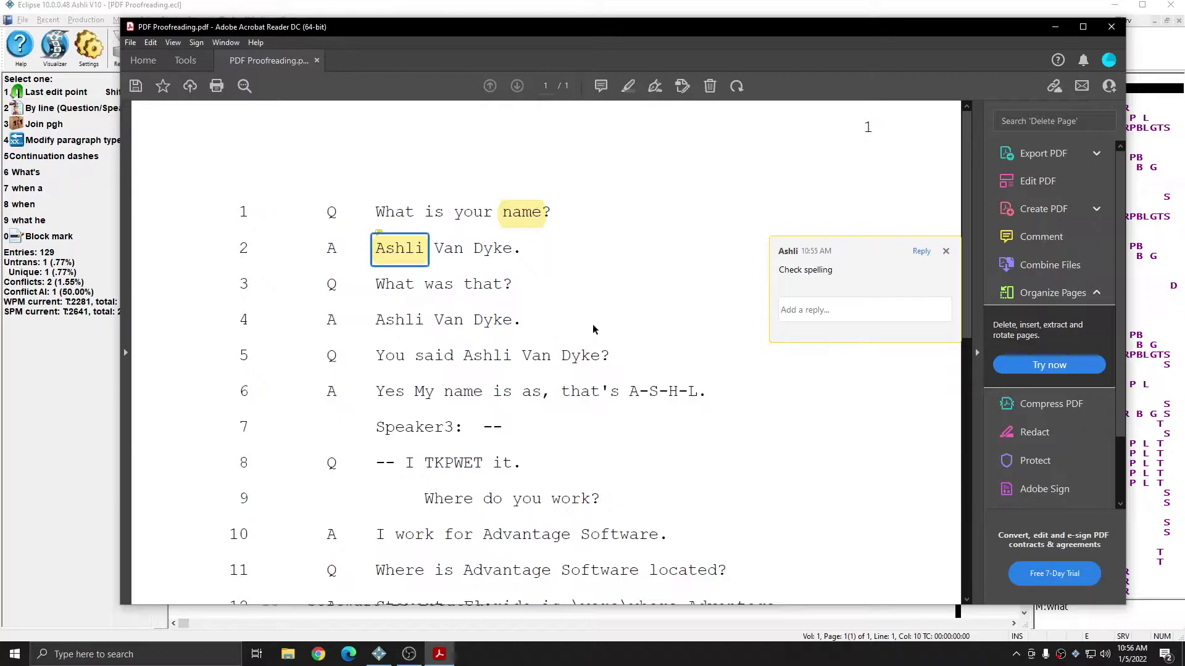
Add a 'Stitch AS' sticky note at the start of line 6
scroll(593, 324, down, 1)
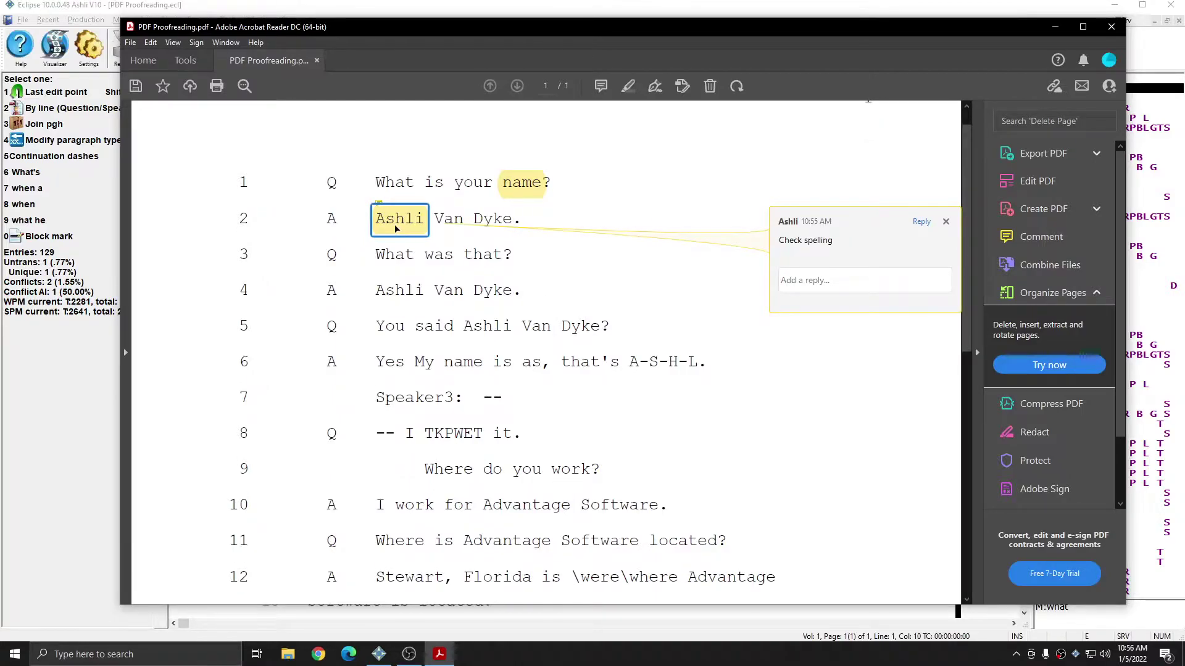
click(600, 87)
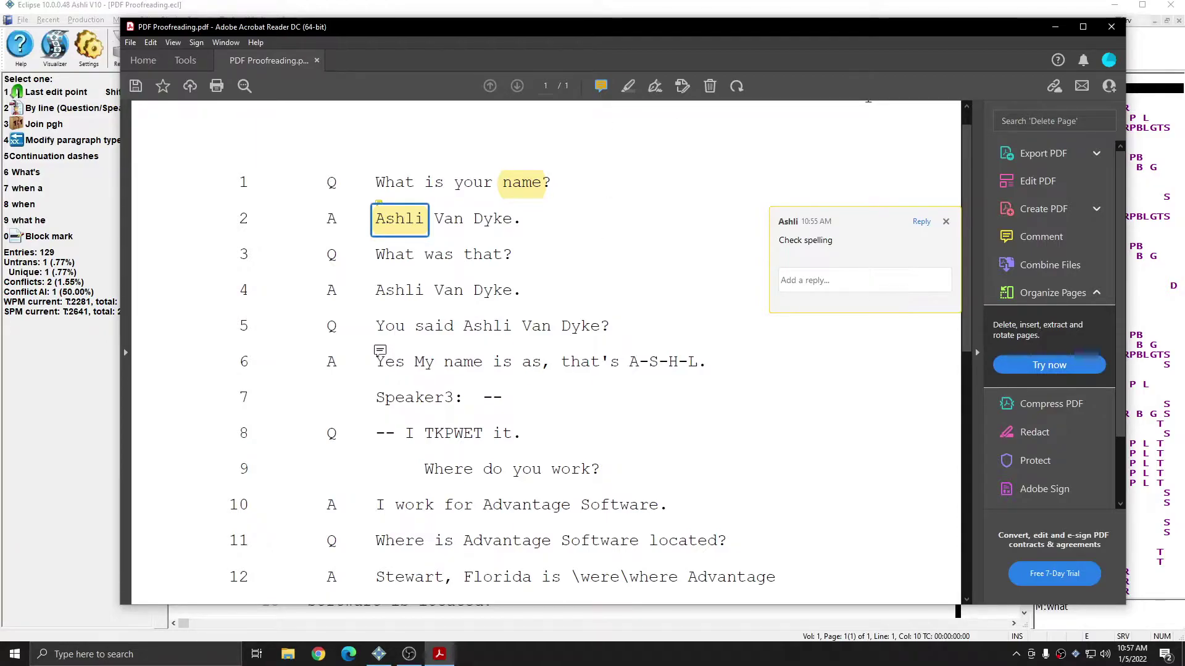
click(379, 351)
text(Stitch AS)
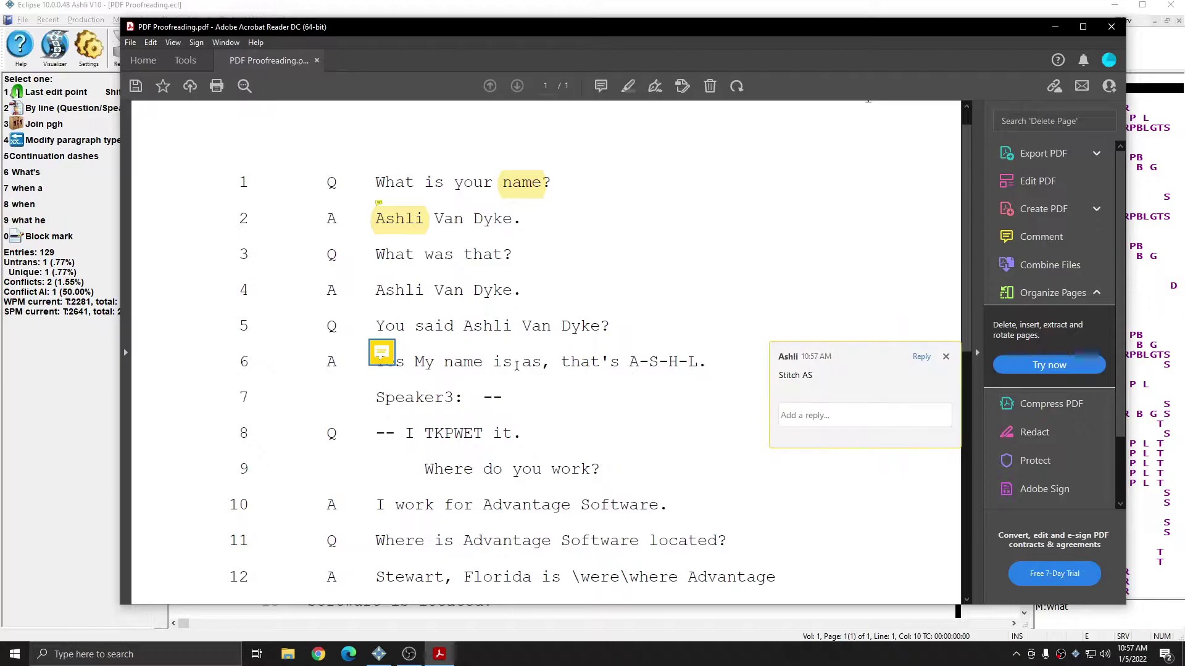
click(534, 340)
Highlight TKPWET on line 8 and Stewart on line 12
scroll(527, 327, down, 3)
key(u)
drag(423, 345, 486, 344)
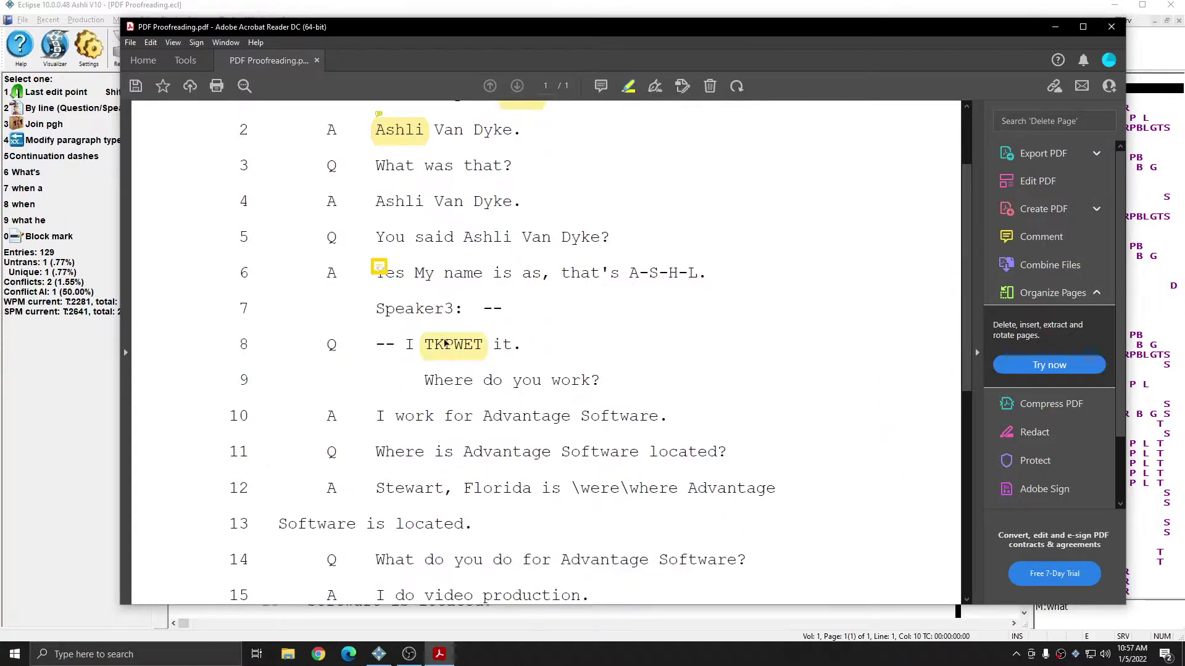
scroll(564, 377, down, 3)
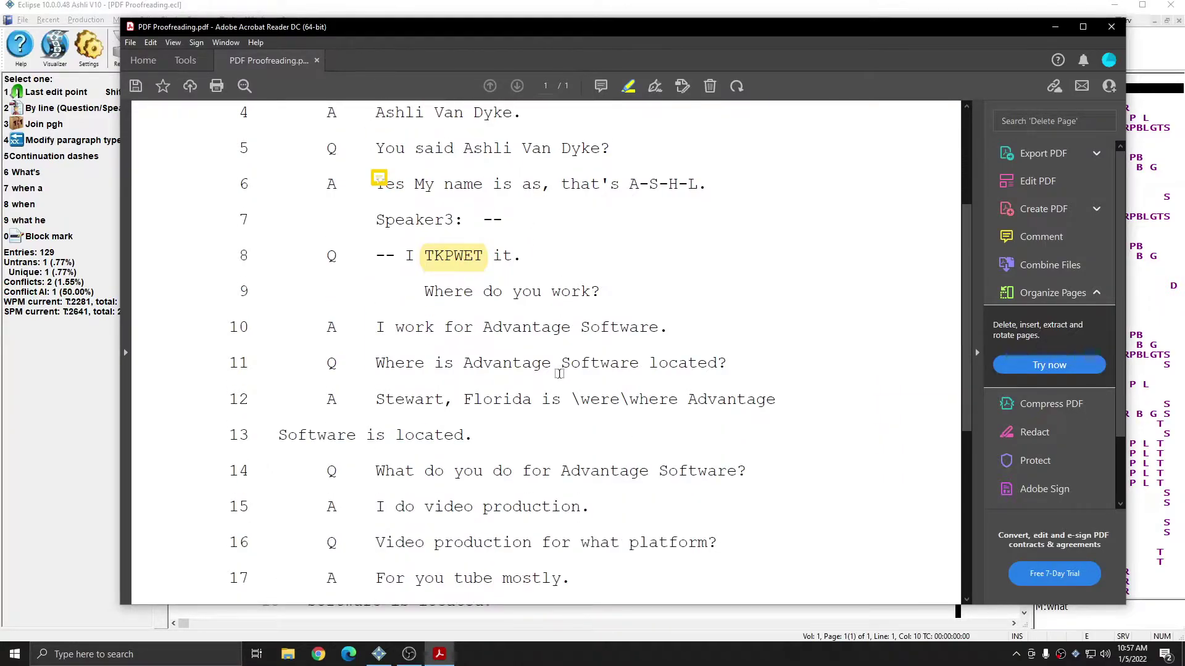
double_click(401, 373)
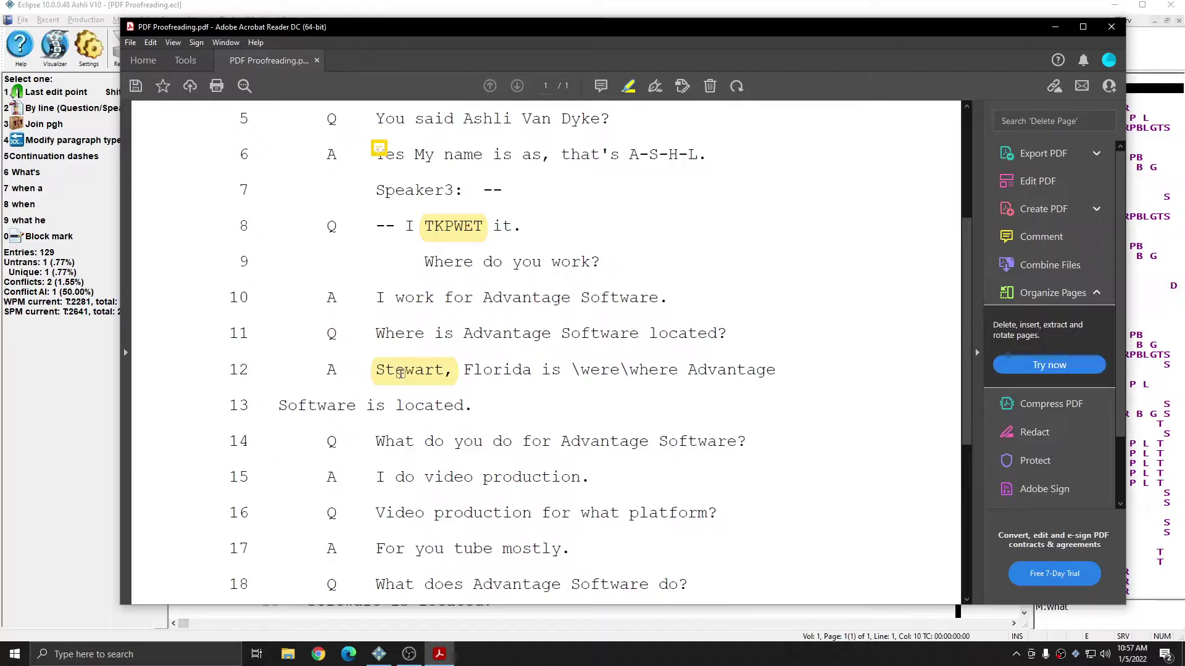
Add a 'Correct to YouTube' sticky note on line 17
click(601, 85)
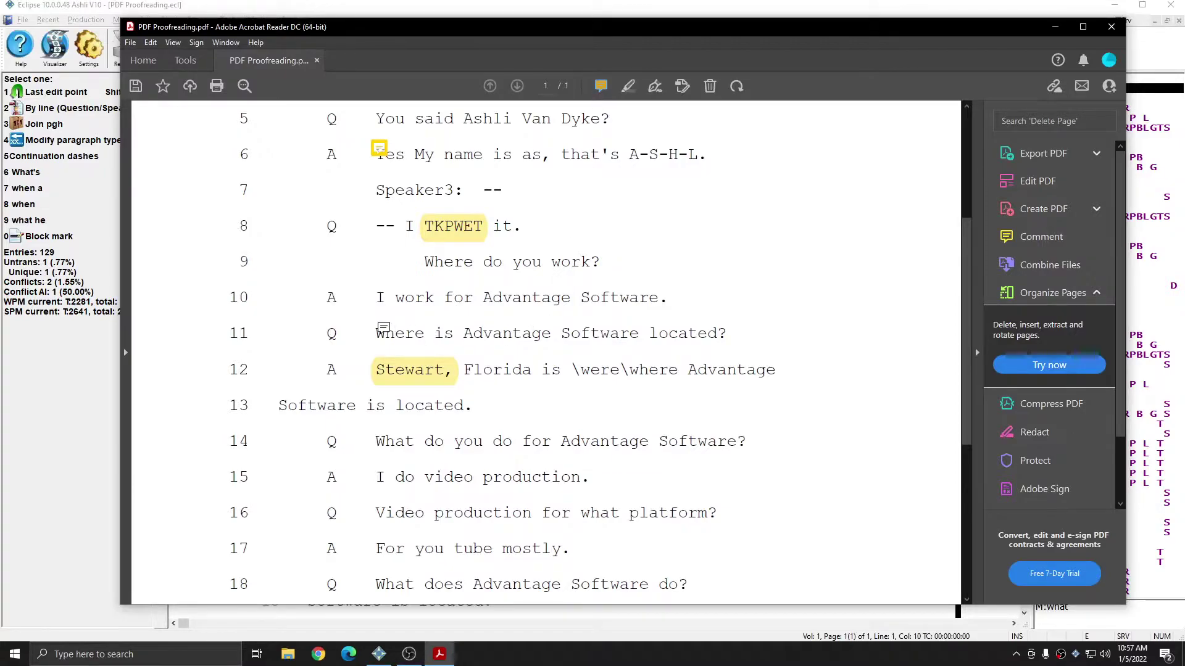
scroll(383, 328, down, 3)
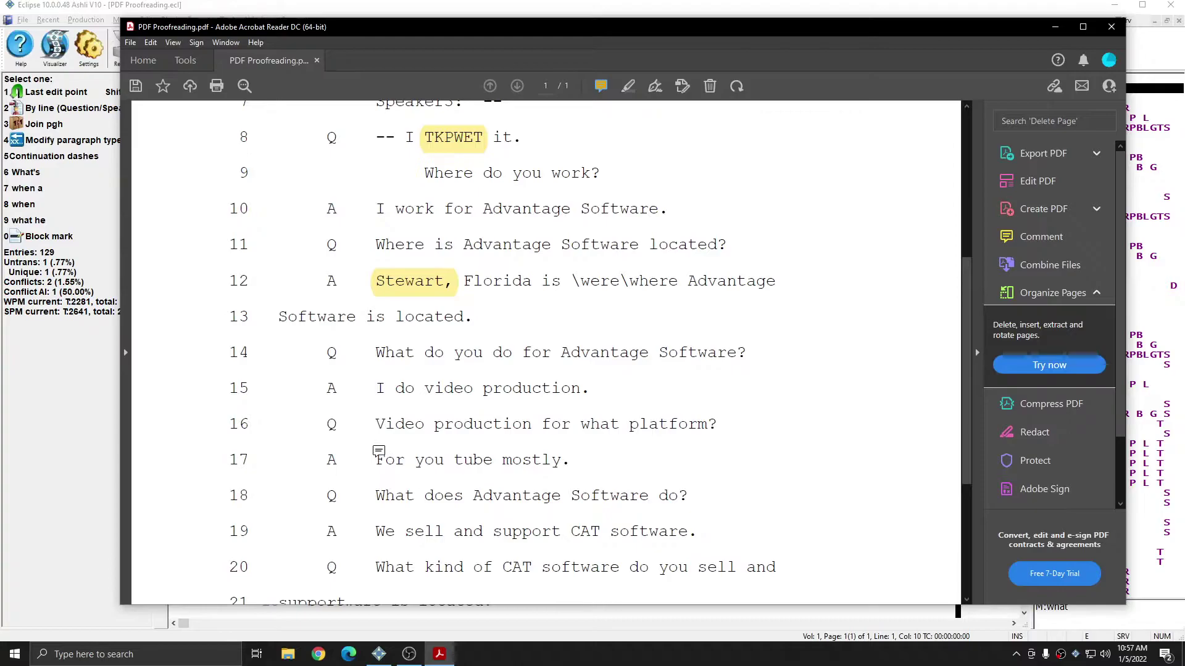
click(378, 454)
text(Correct to YouTube)
click(935, 529)
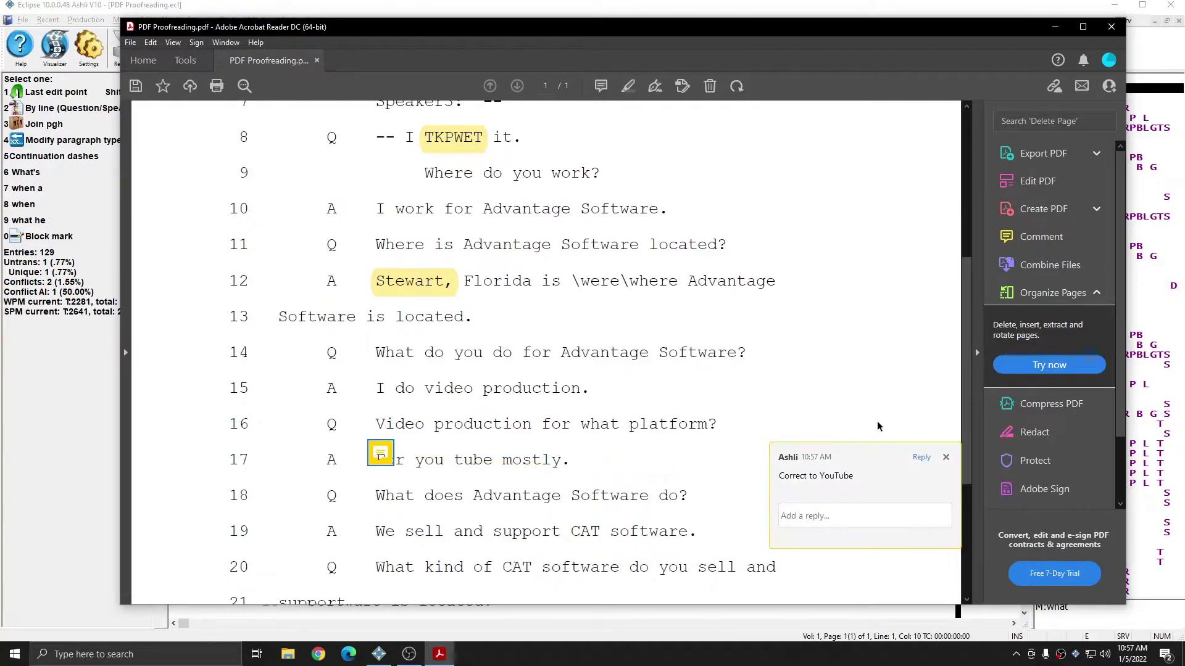
Highlight the word 'video' on line 15 and review the marked-up page
scroll(549, 401, down, 3)
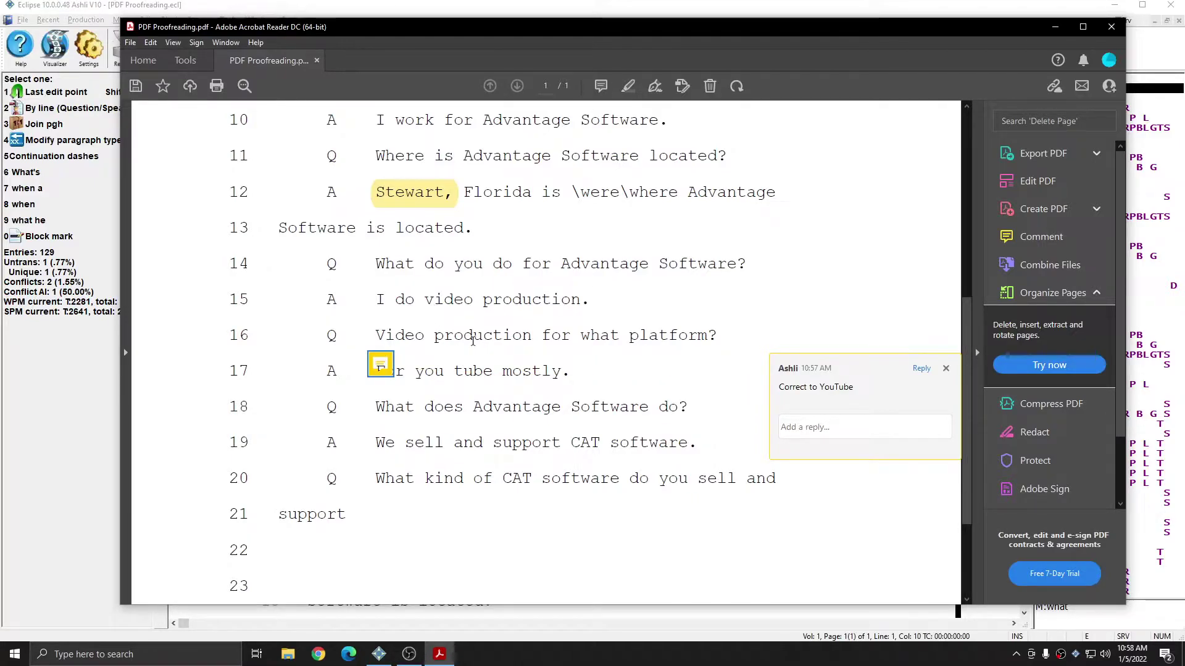
key(u)
double_click(440, 291)
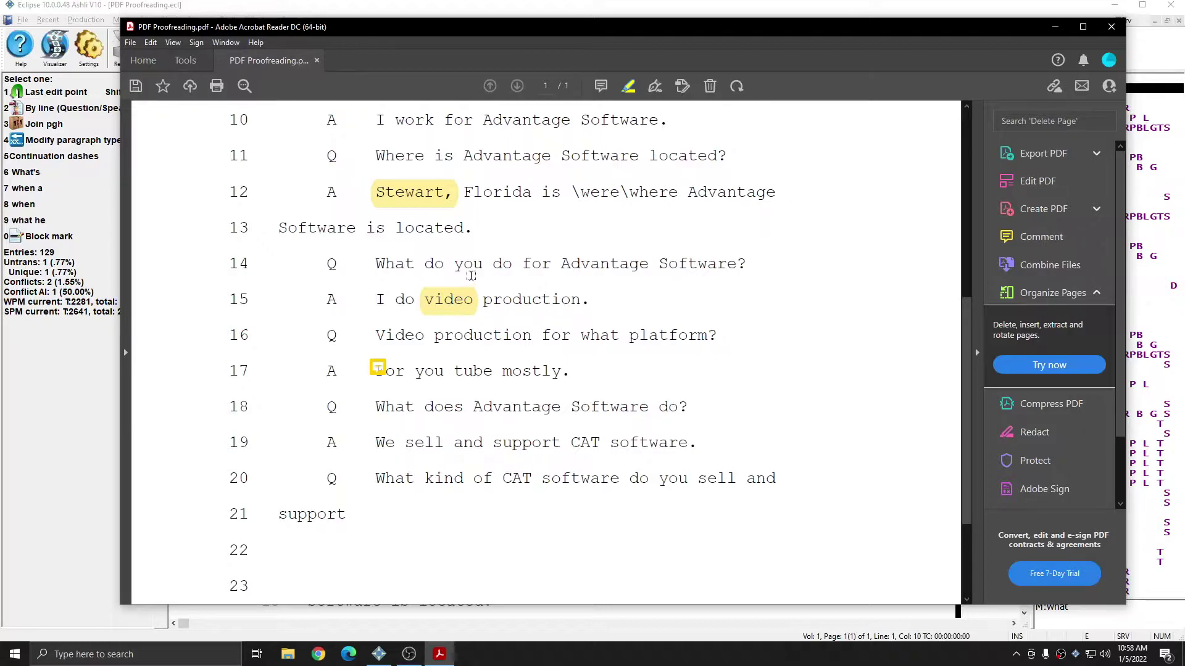
scroll(472, 285, down, 1)
scroll(472, 285, up, 6)
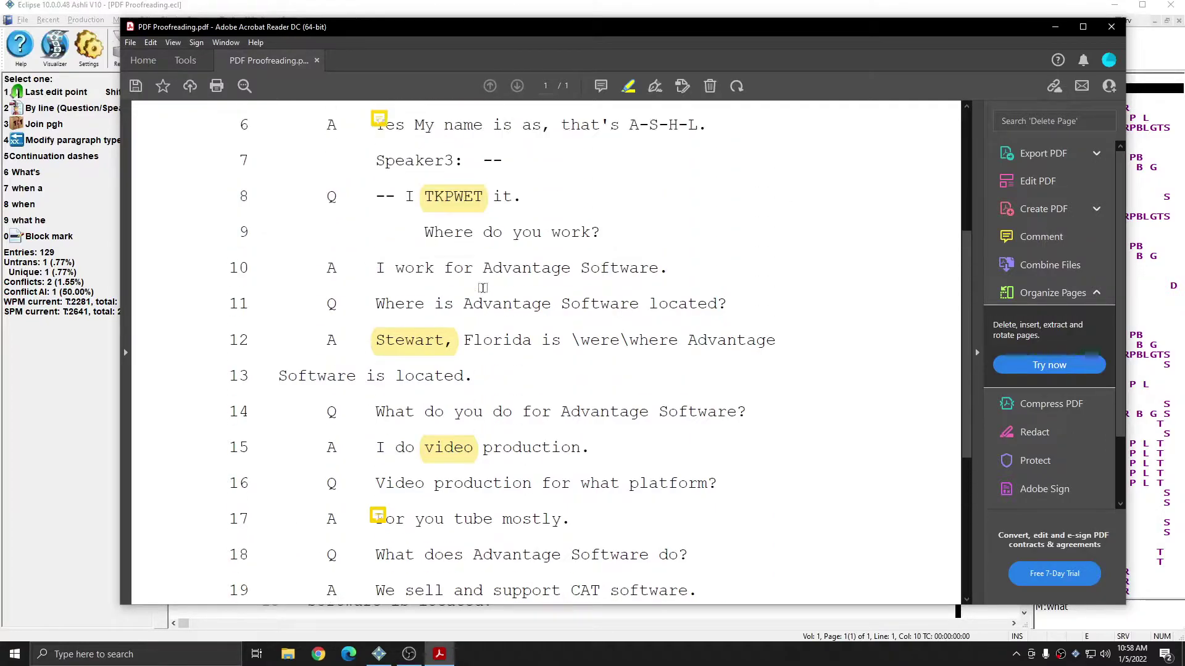
scroll(483, 288, up, 2)
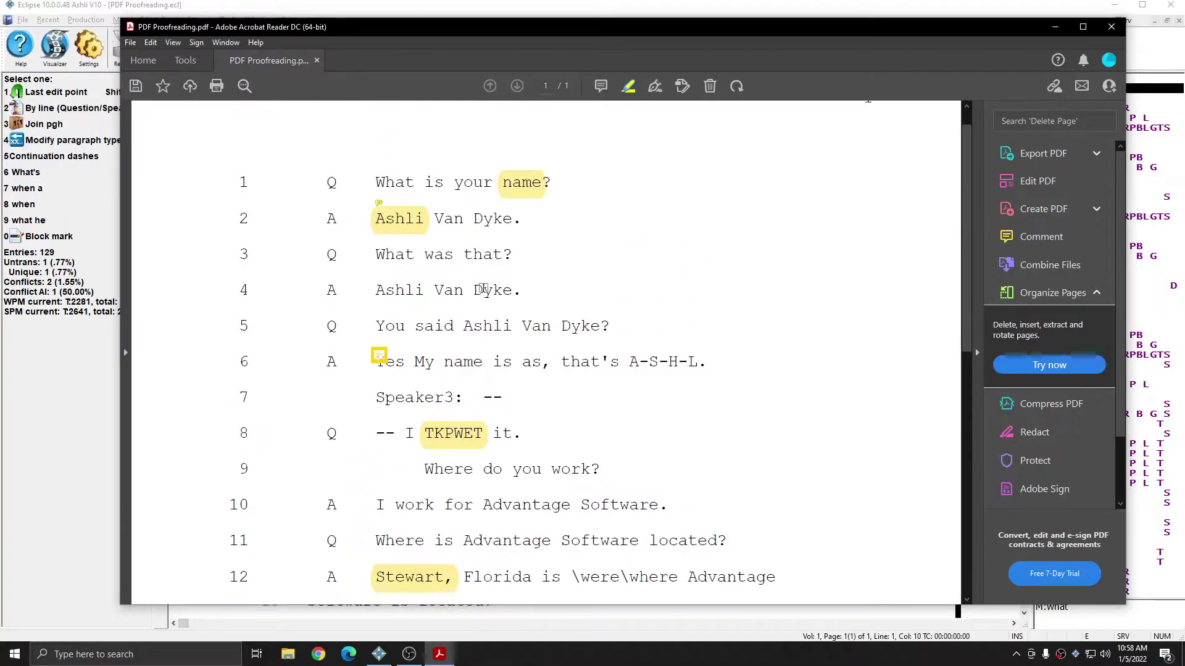
scroll(484, 289, down, 1)
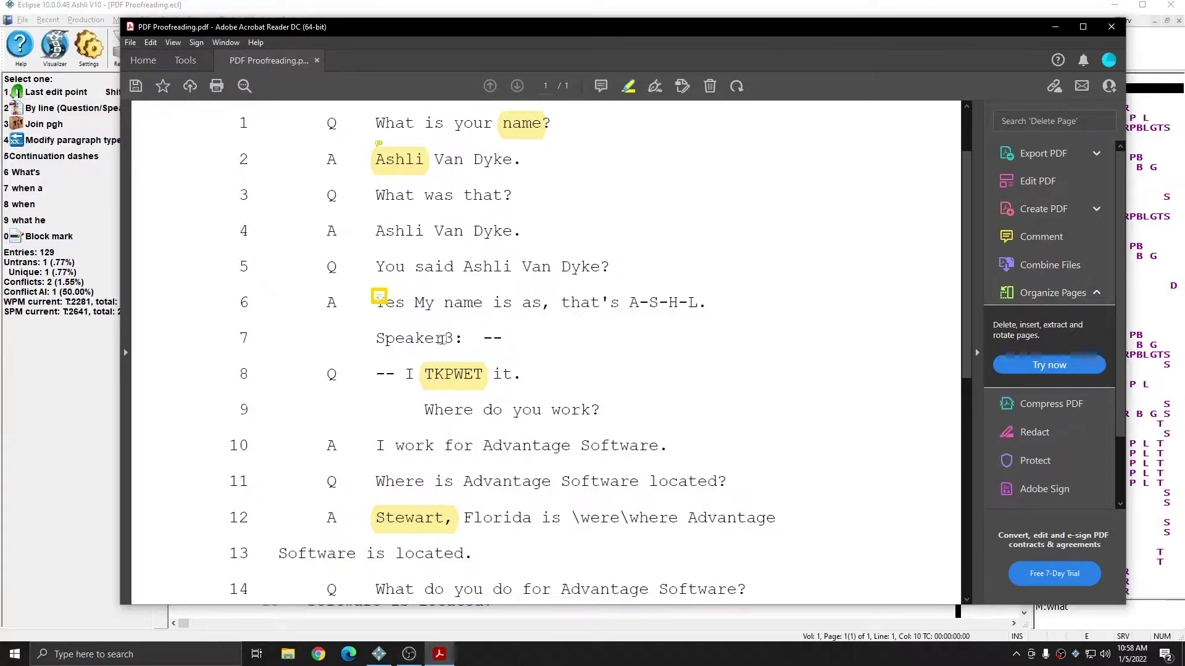
Save the PDF as PDF Proofreading.pdf in the Ashli folder, replacing the existing file
click(130, 44)
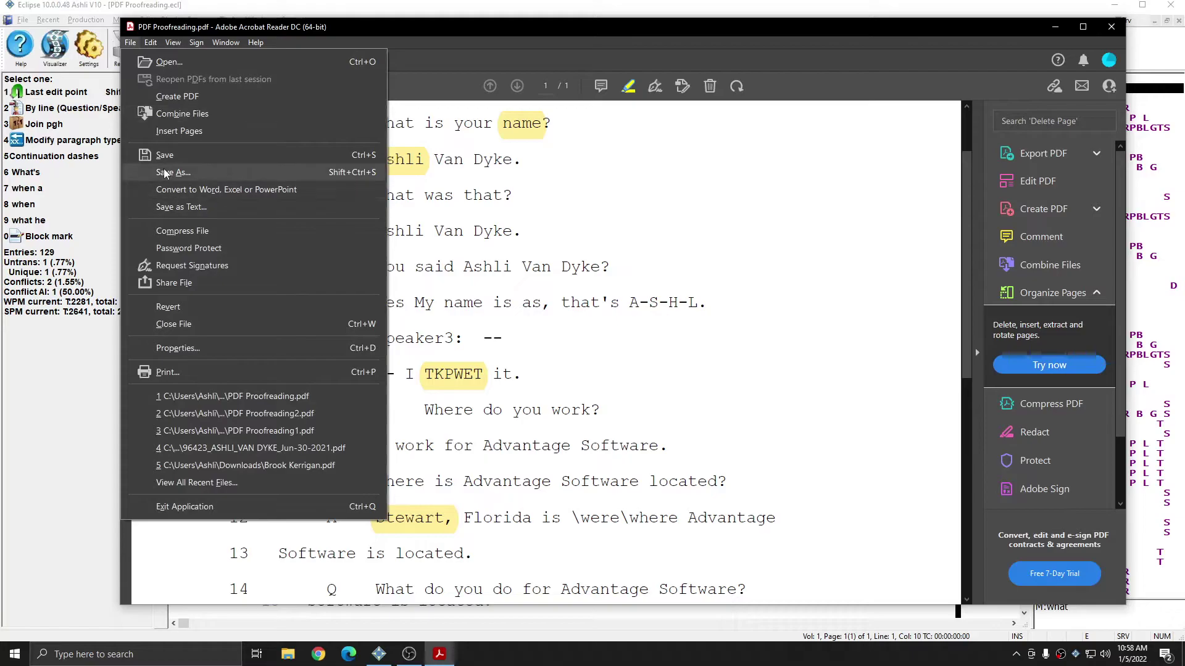
click(172, 173)
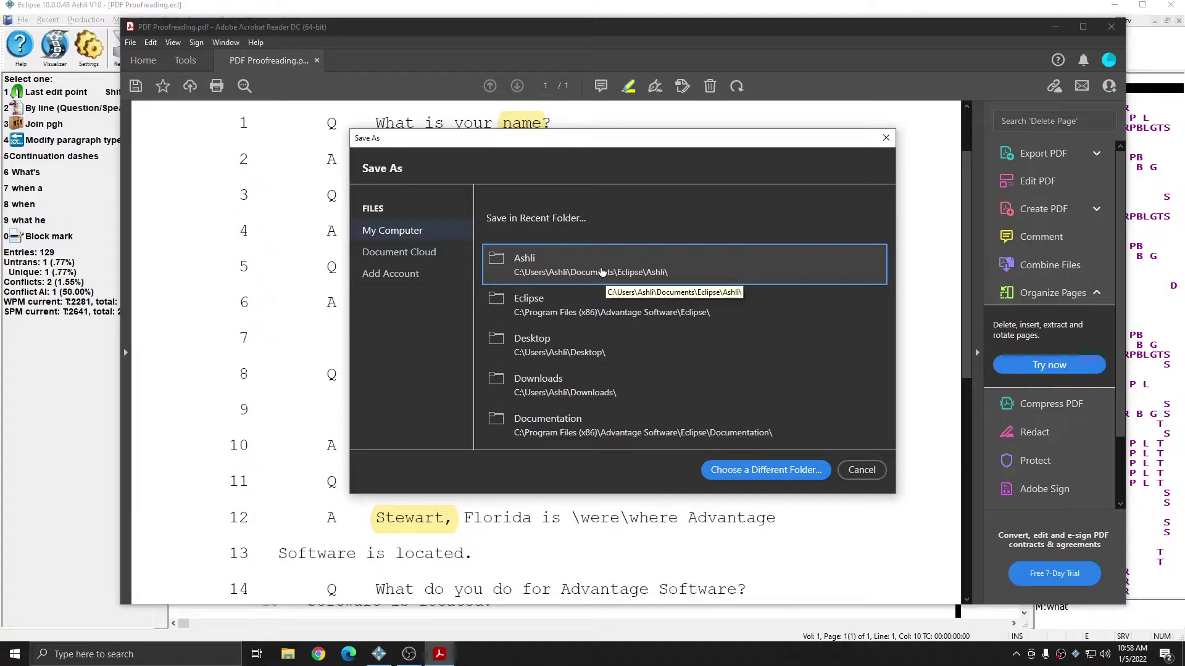
click(602, 272)
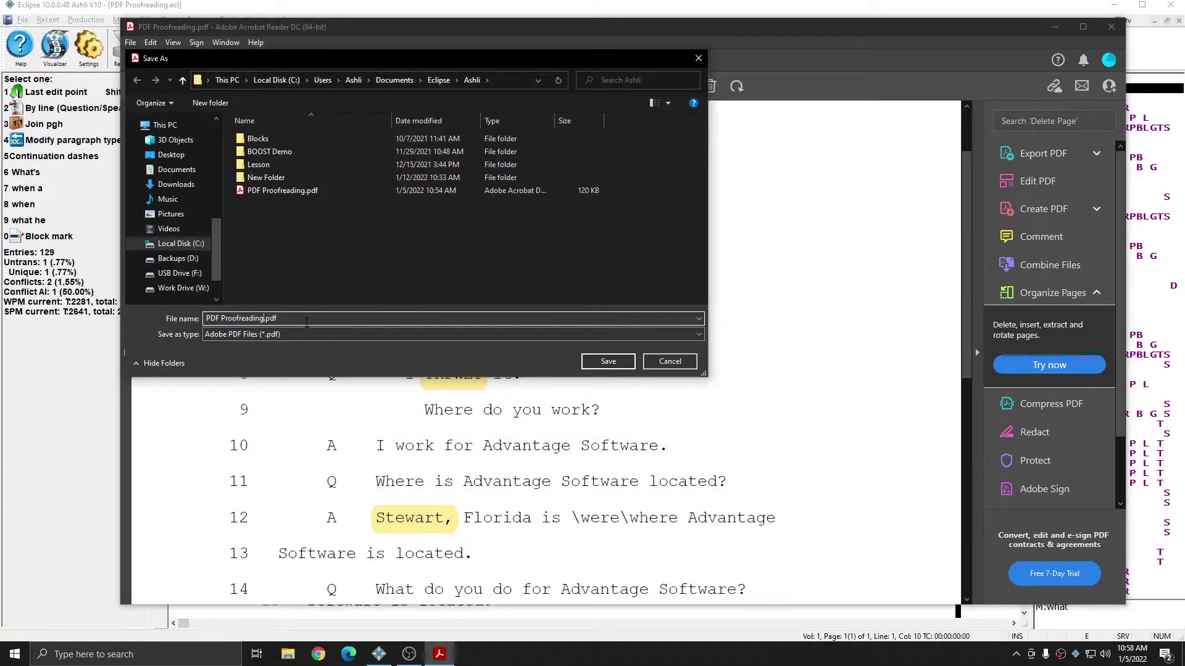
click(606, 365)
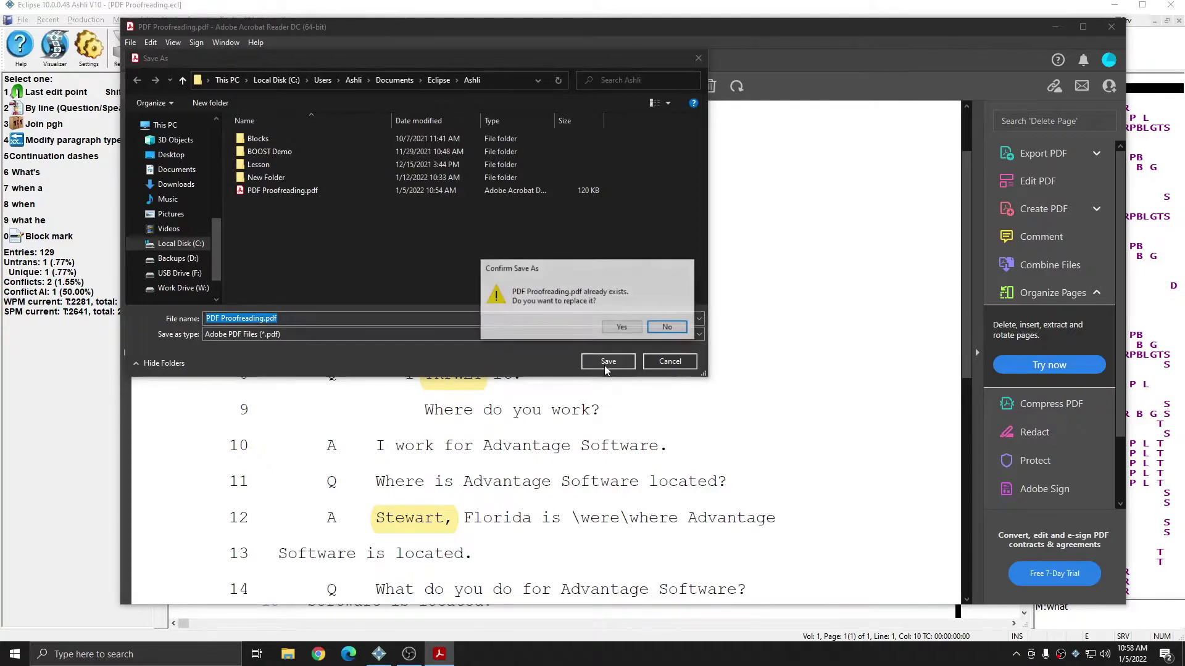
click(622, 327)
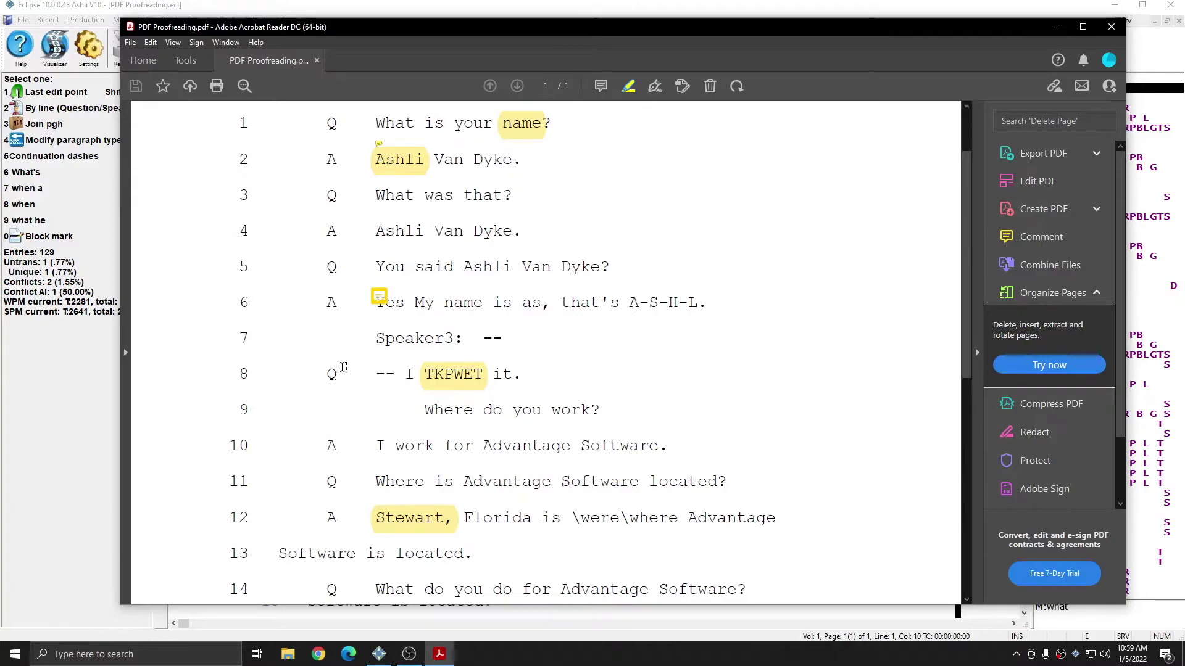
Close Acrobat with Alt+F4 and the open Eclipse transcript with Ctrl+F4
key(alt+F4)
key(ctrl+F4)
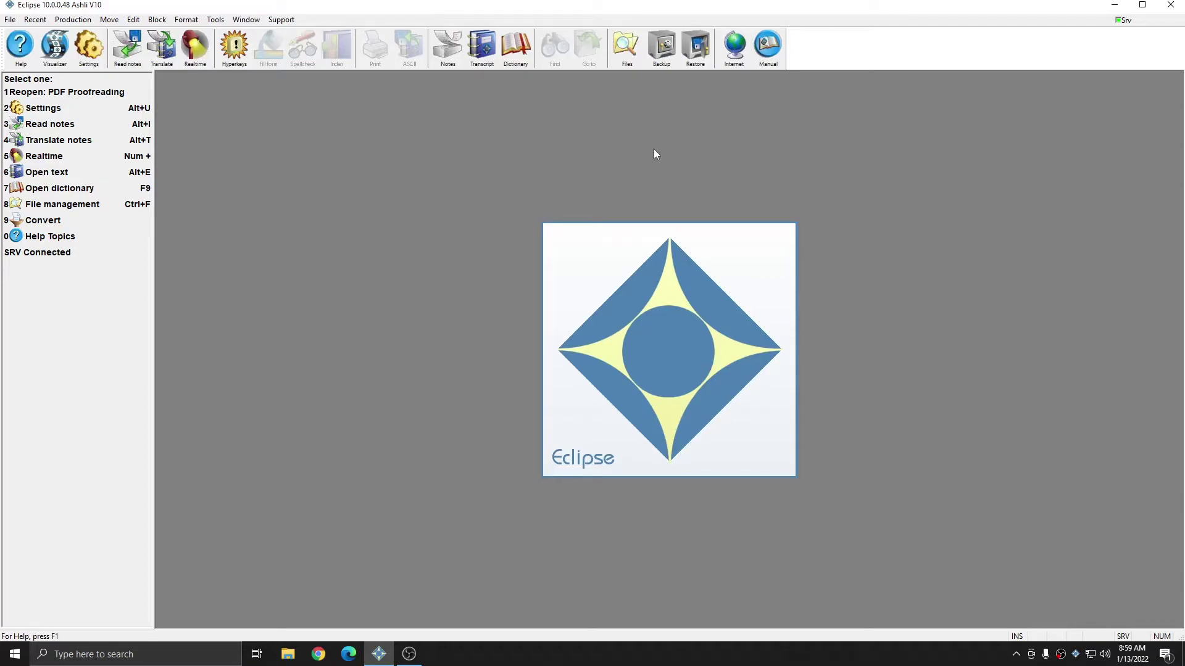
Verify on the Settings Edit tab that Edit station user is enabled with value 1
click(99, 51)
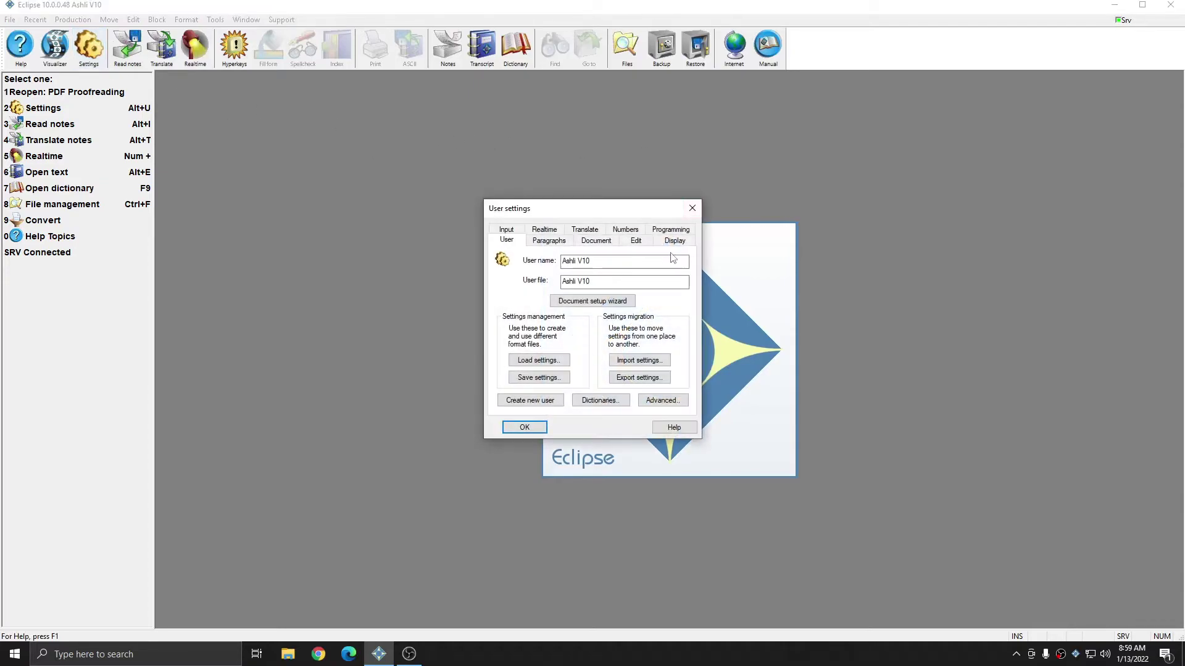
click(638, 241)
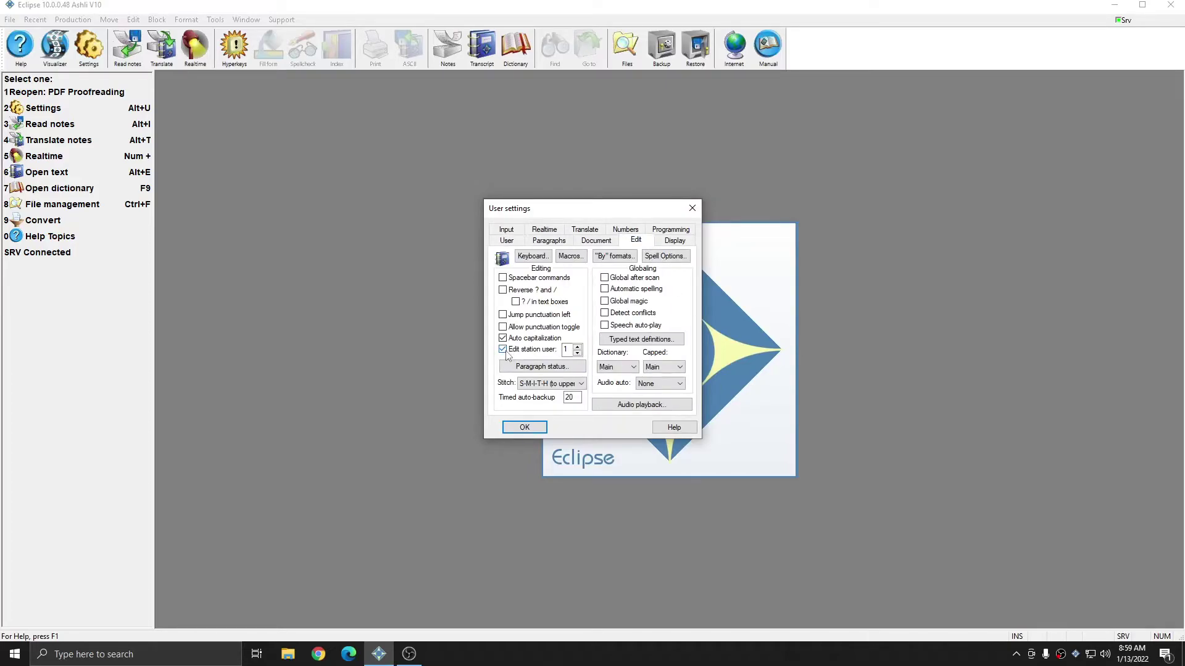
click(549, 350)
click(567, 350)
drag(573, 349, 566, 351)
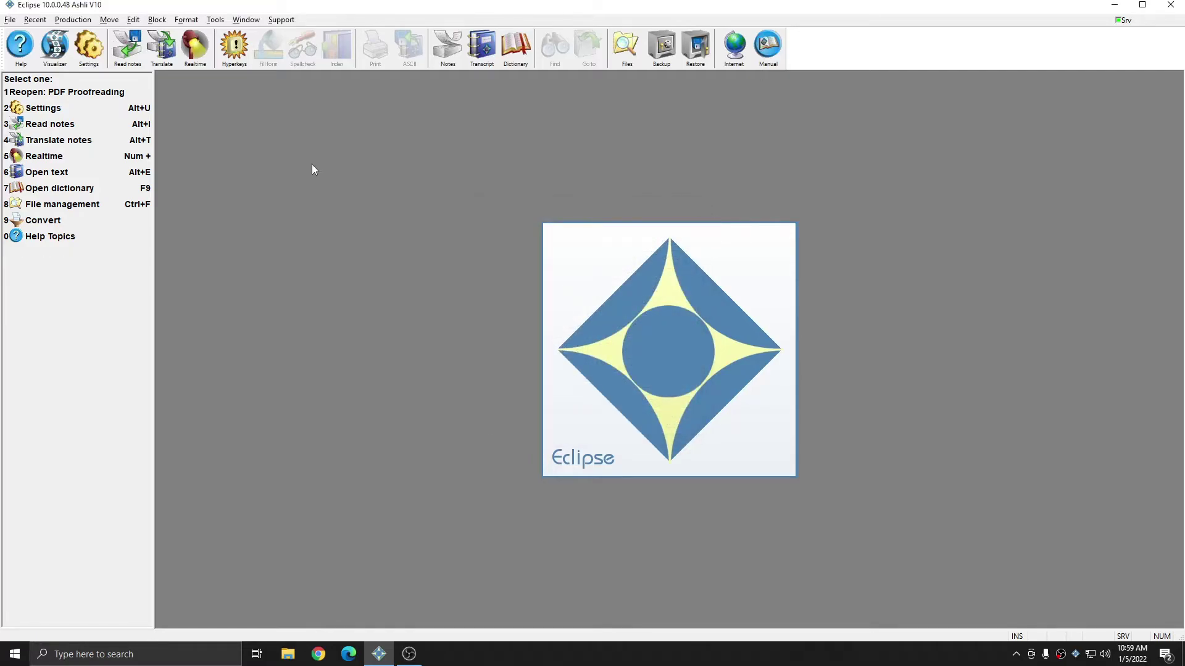
Convert PDF Proofreading.pdf with the Convert wizard: another system, Text files, PDF proofreading
click(215, 19)
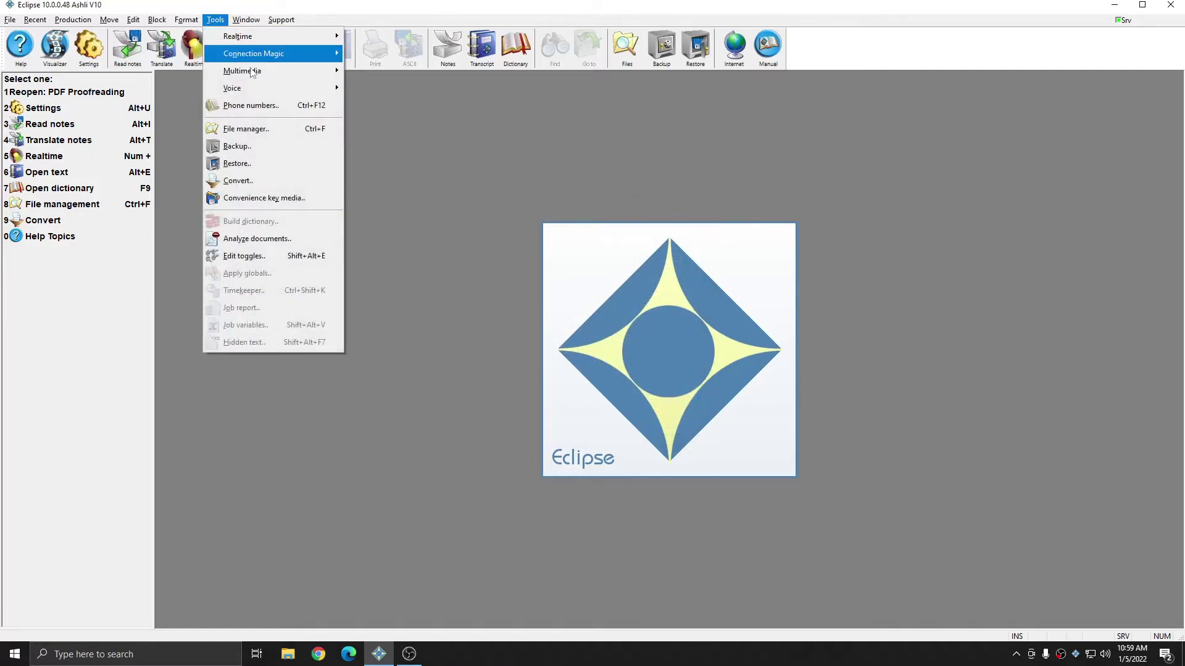
click(239, 181)
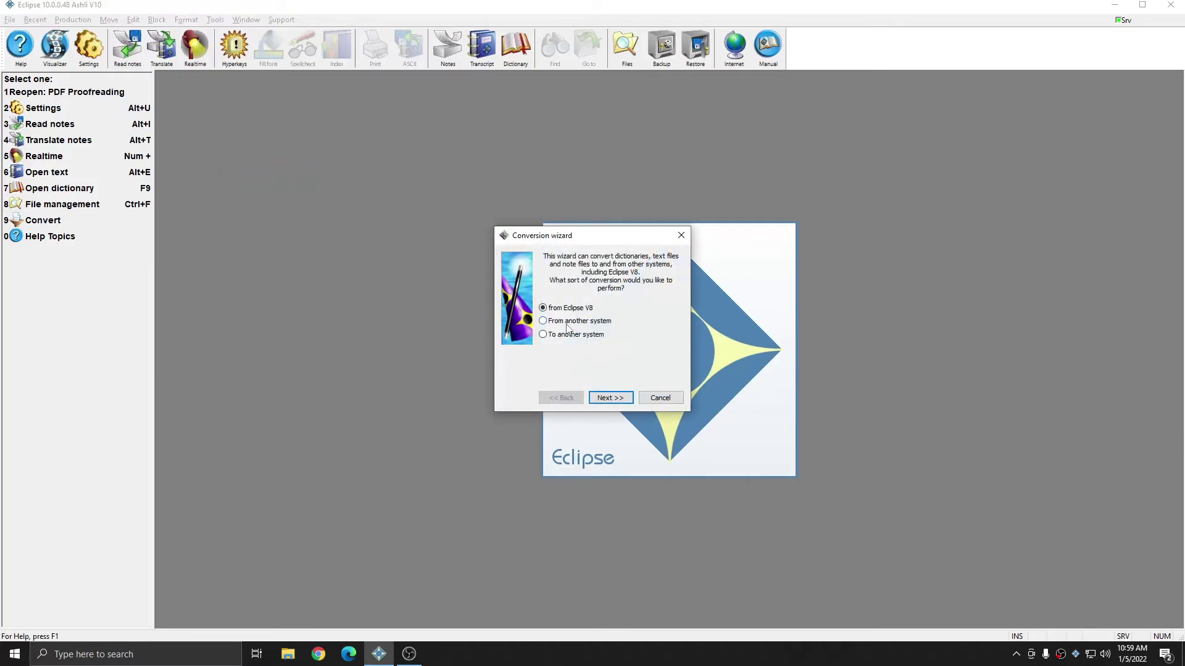
click(611, 398)
click(560, 321)
click(610, 398)
click(580, 319)
click(614, 398)
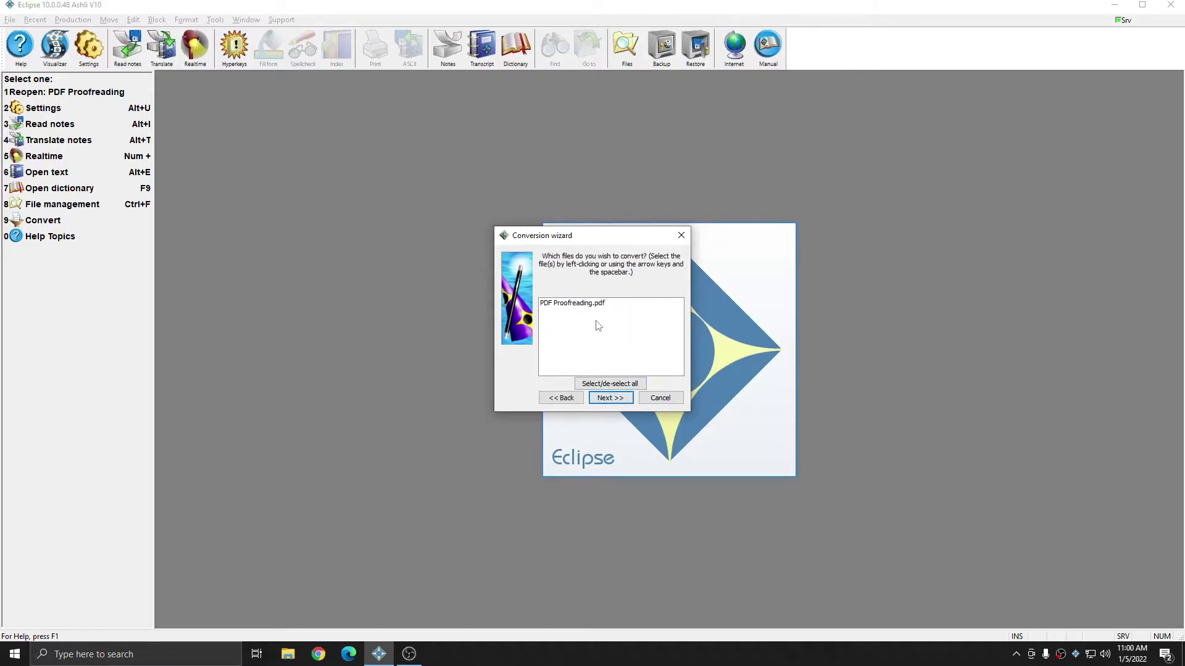
click(552, 308)
click(614, 400)
click(611, 398)
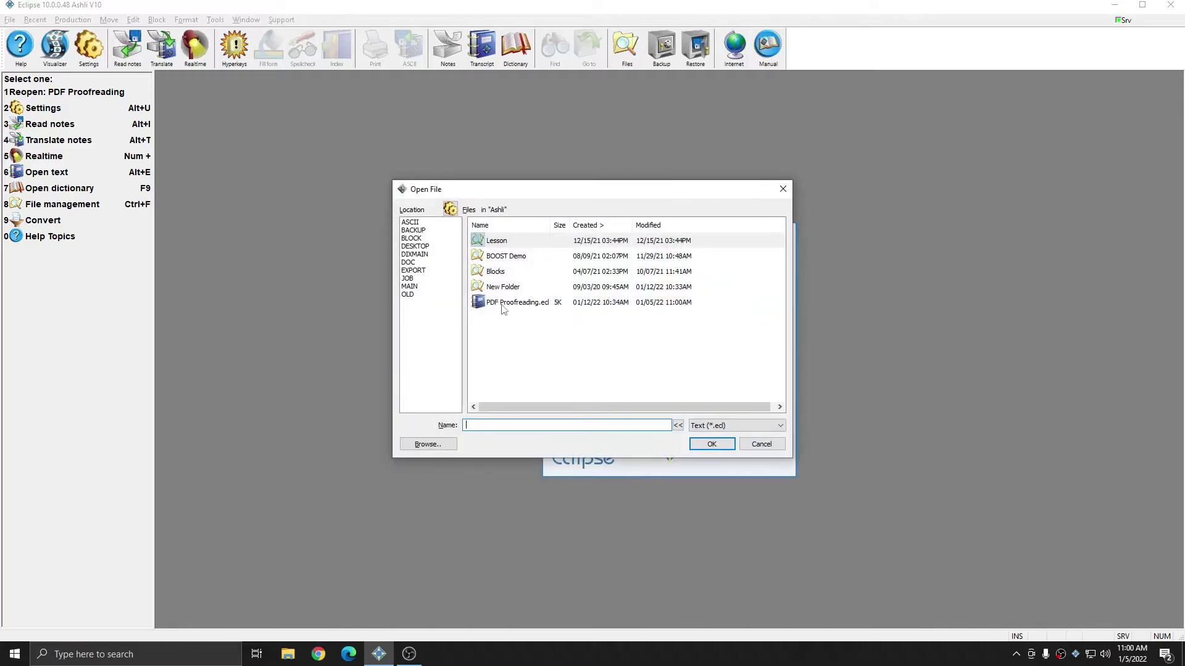
Open PDF Proofreading.ecl and inspect the imported highlights on lines 1 and 2
double_click(503, 303)
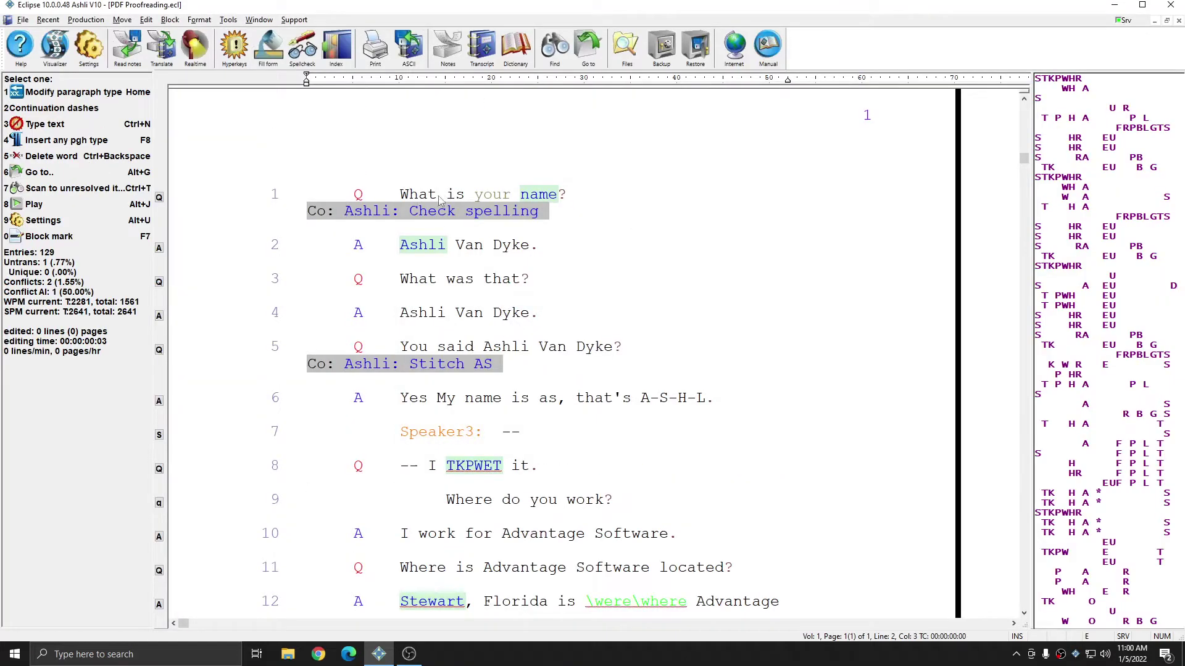
click(552, 195)
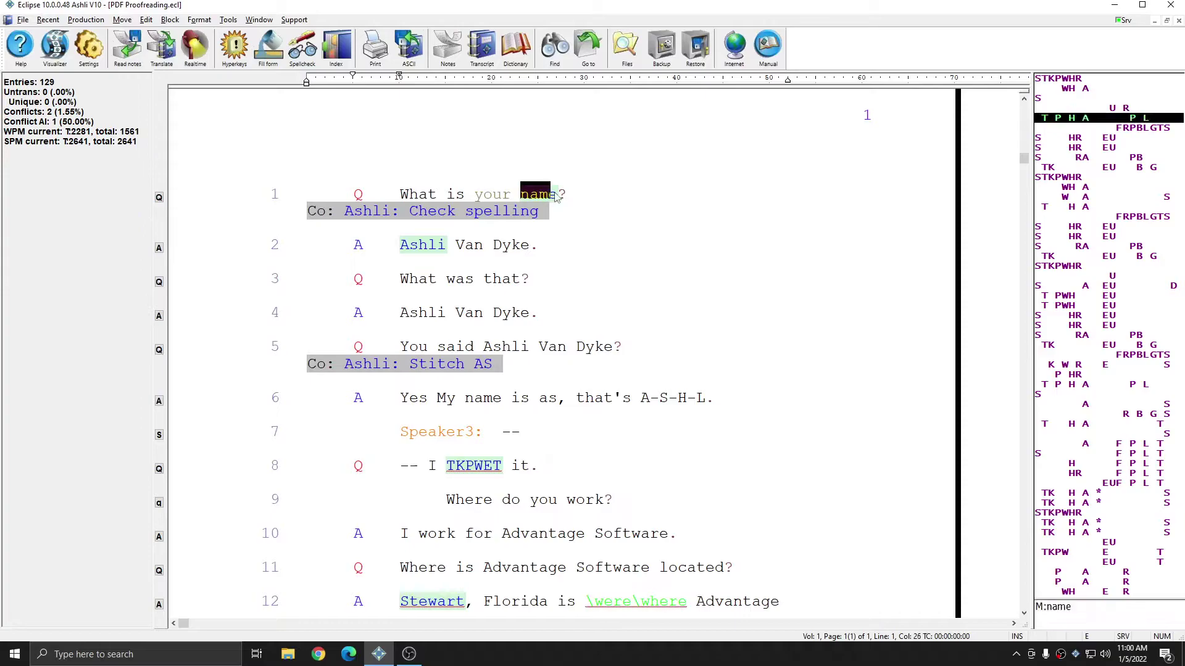
right_click(555, 196)
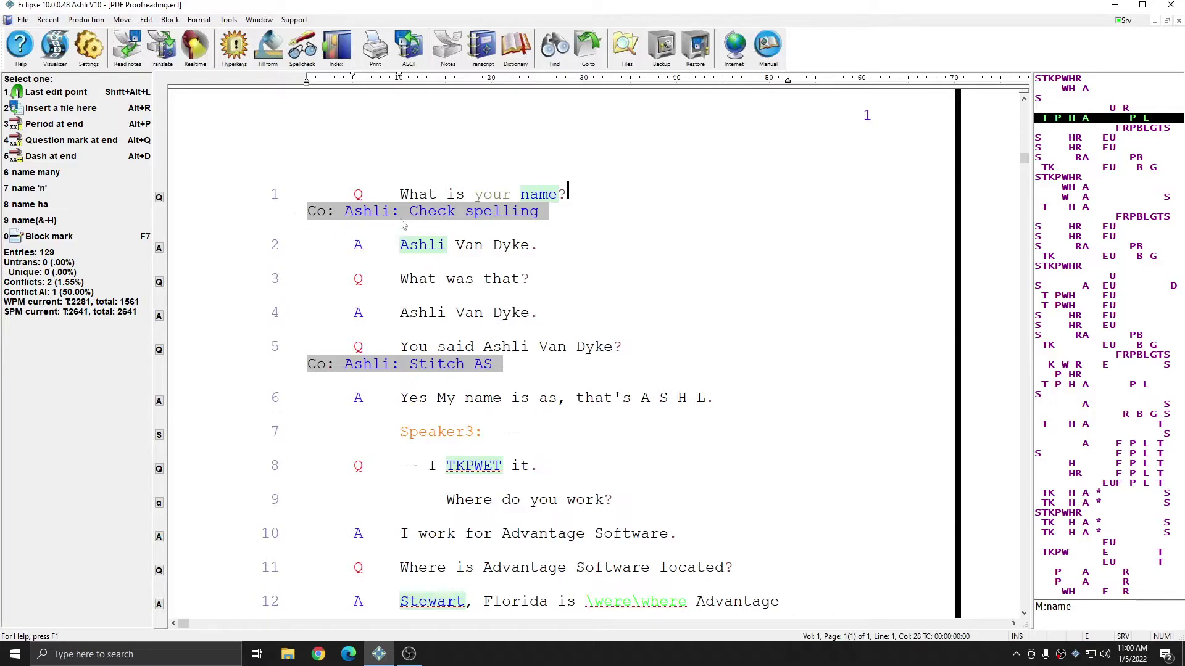
click(479, 247)
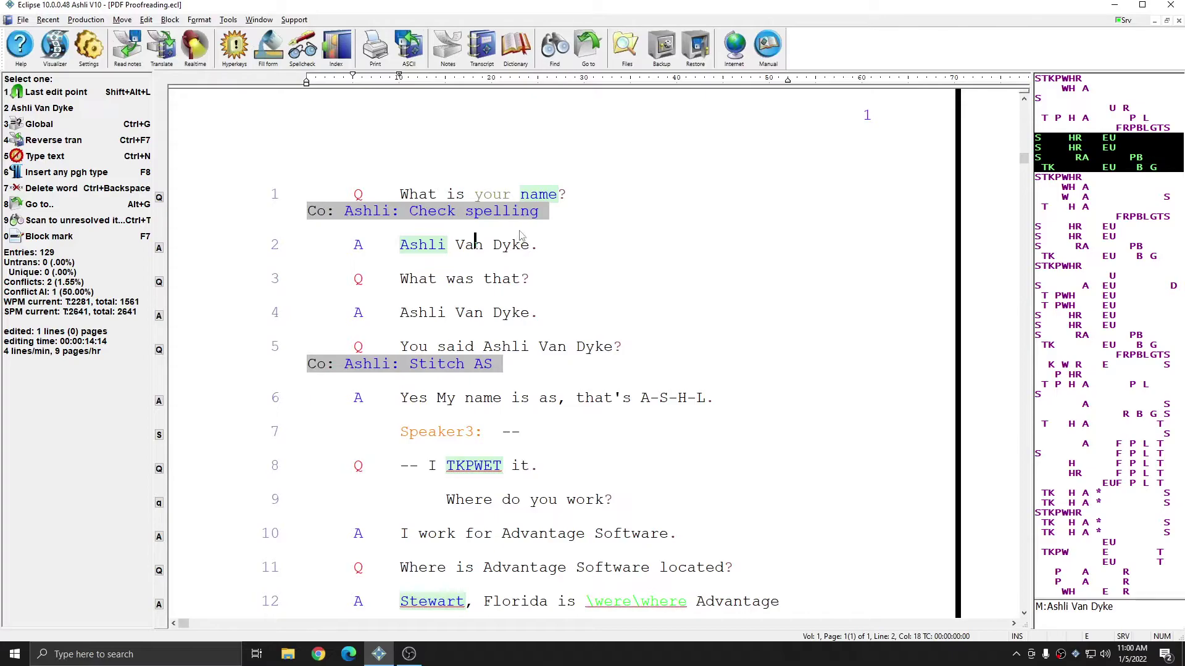
Uncheck Print commands on the Settings Display tab to hide the Co: comment lines
click(88, 47)
drag(608, 221, 769, 219)
click(871, 245)
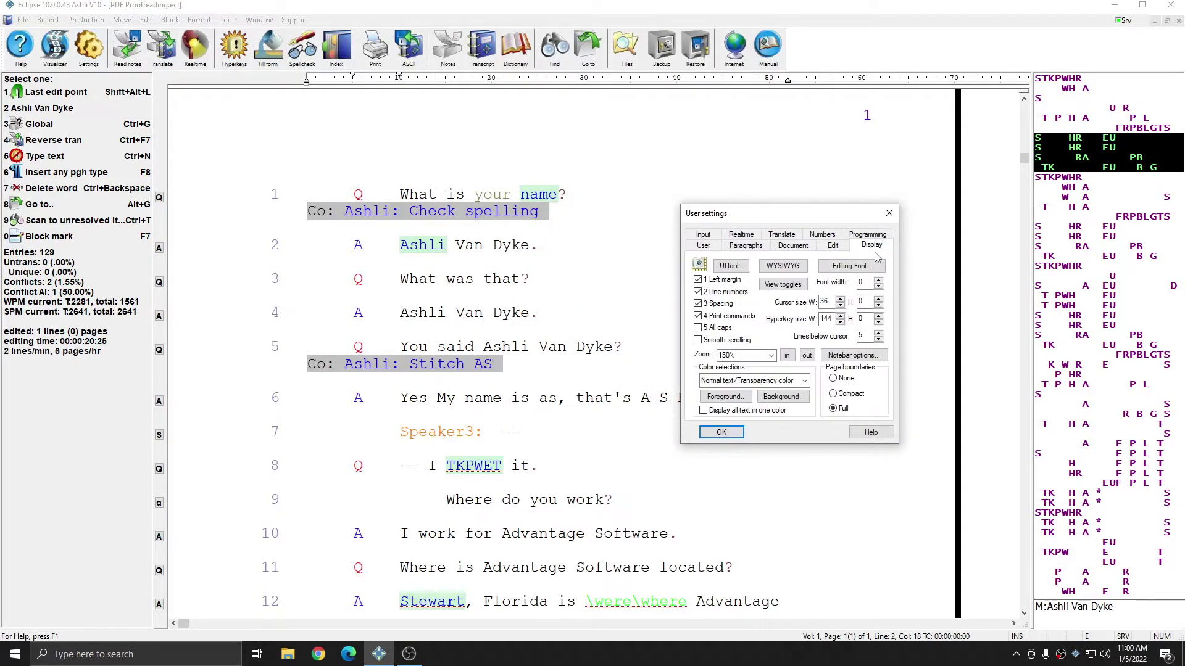
click(698, 316)
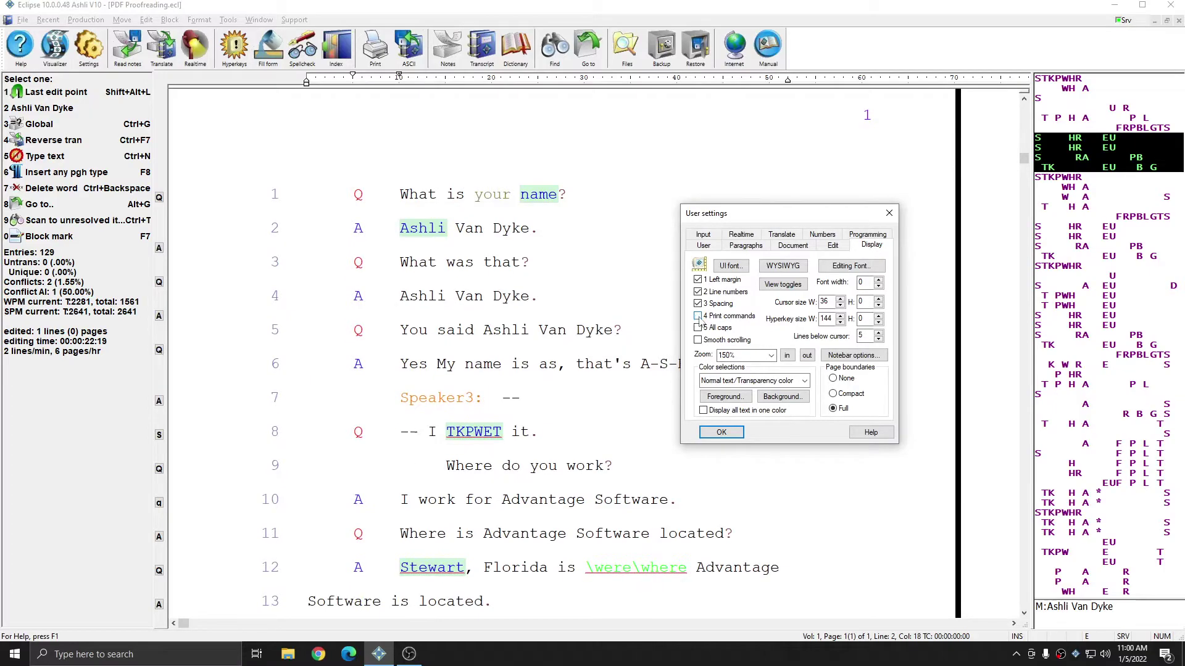
click(698, 317)
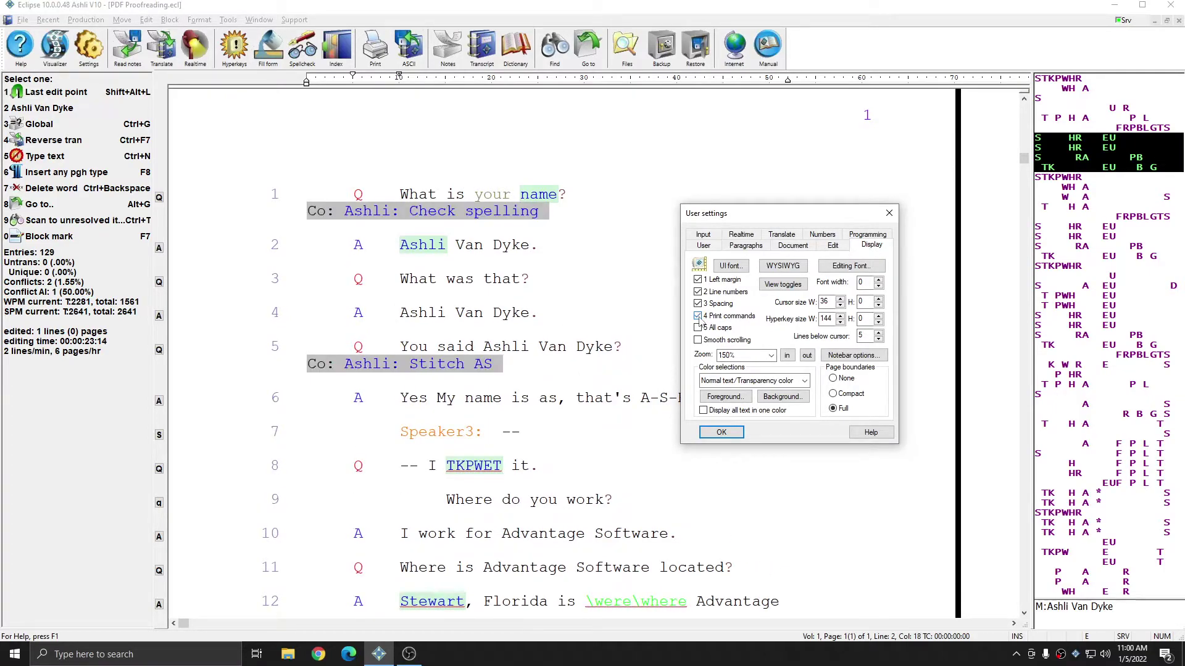
click(698, 317)
Search from line 1 for Comment print commands using Find/replace
click(889, 213)
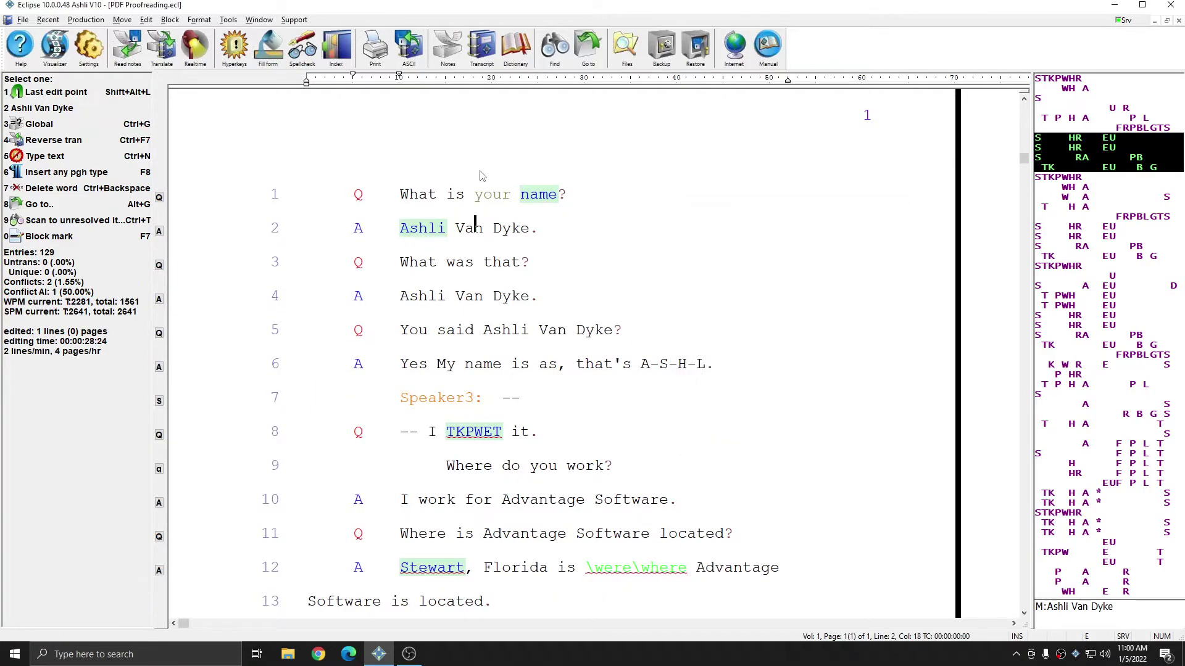
click(405, 194)
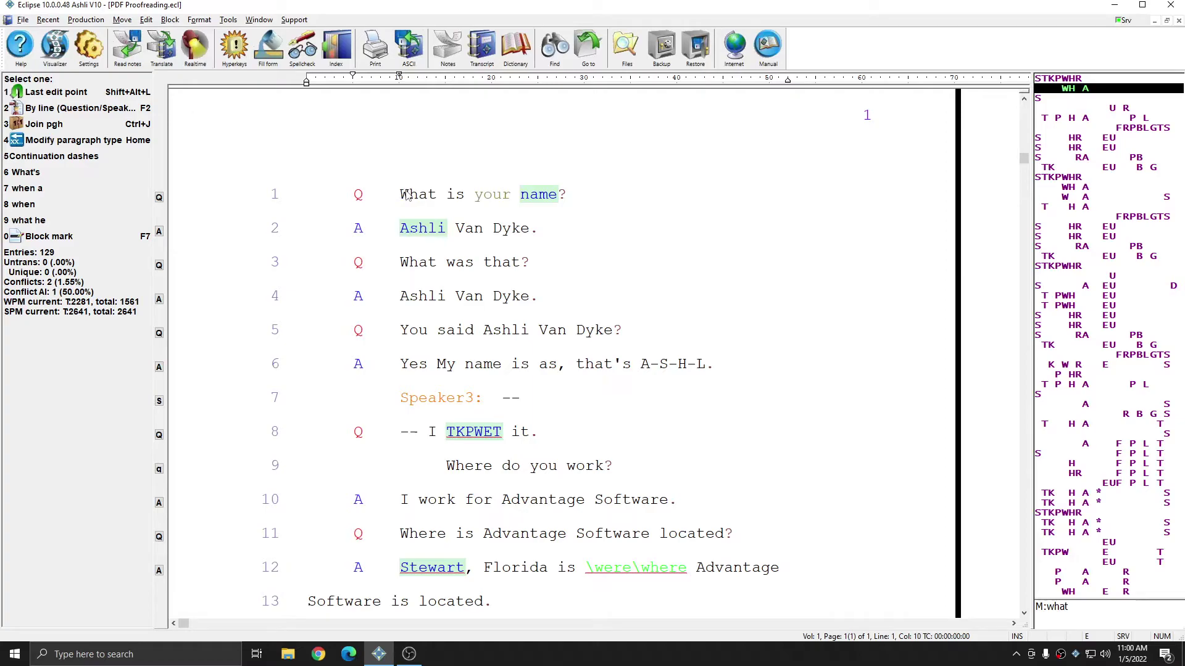
key(ctrl+f)
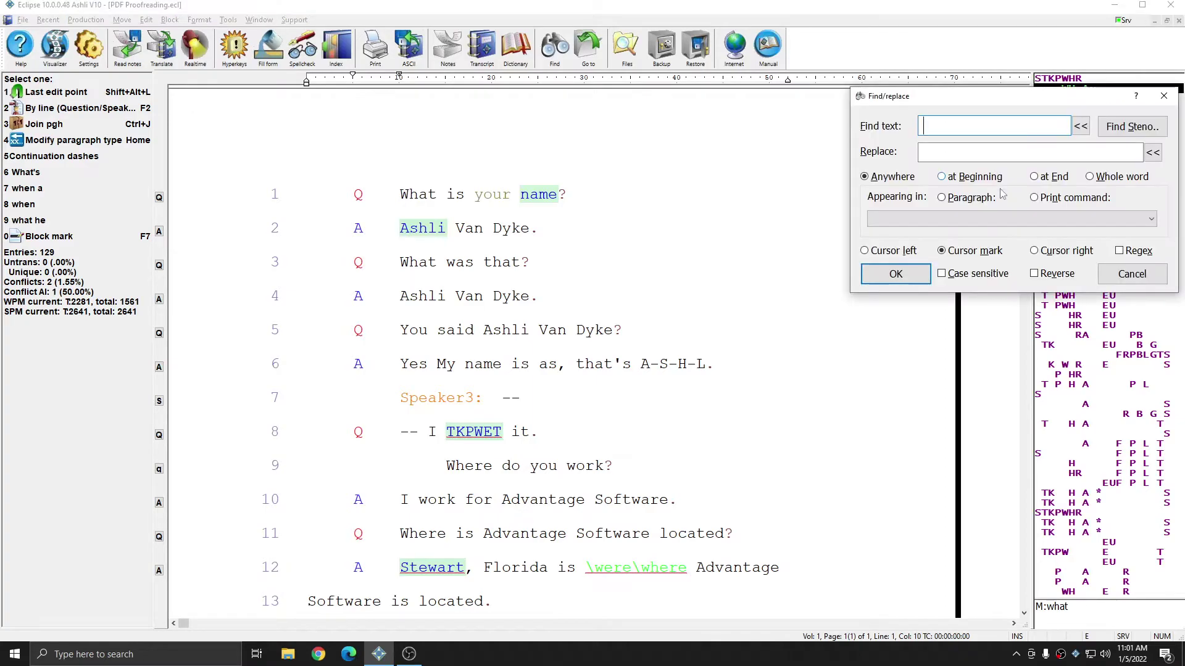
click(1035, 198)
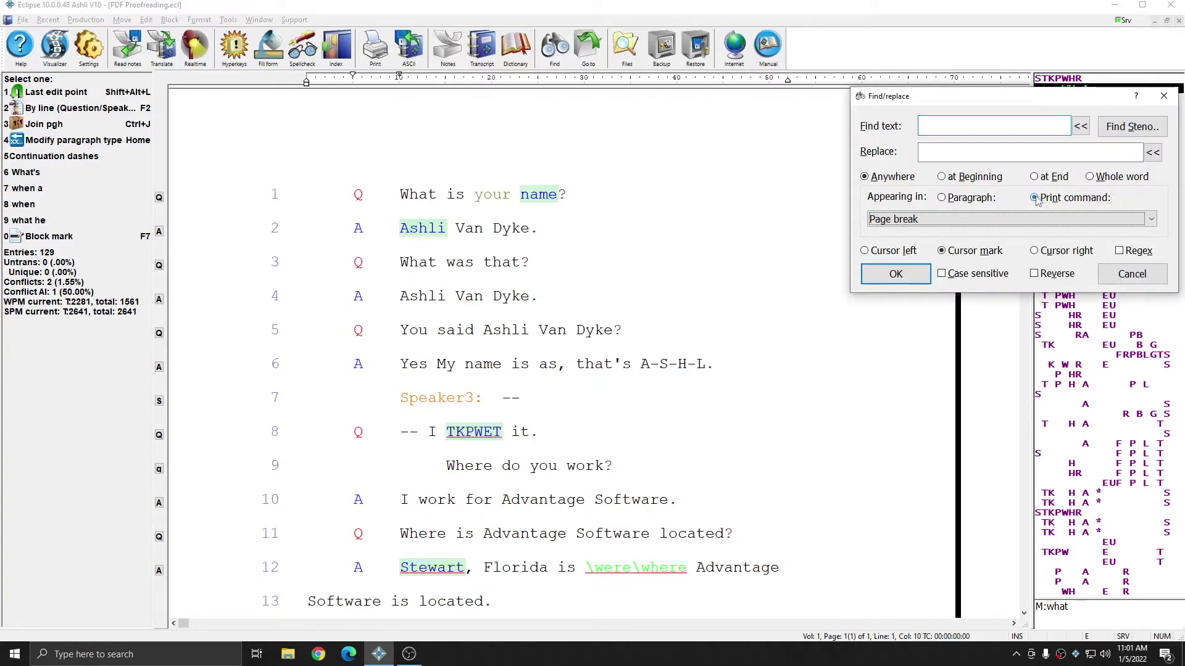
click(972, 219)
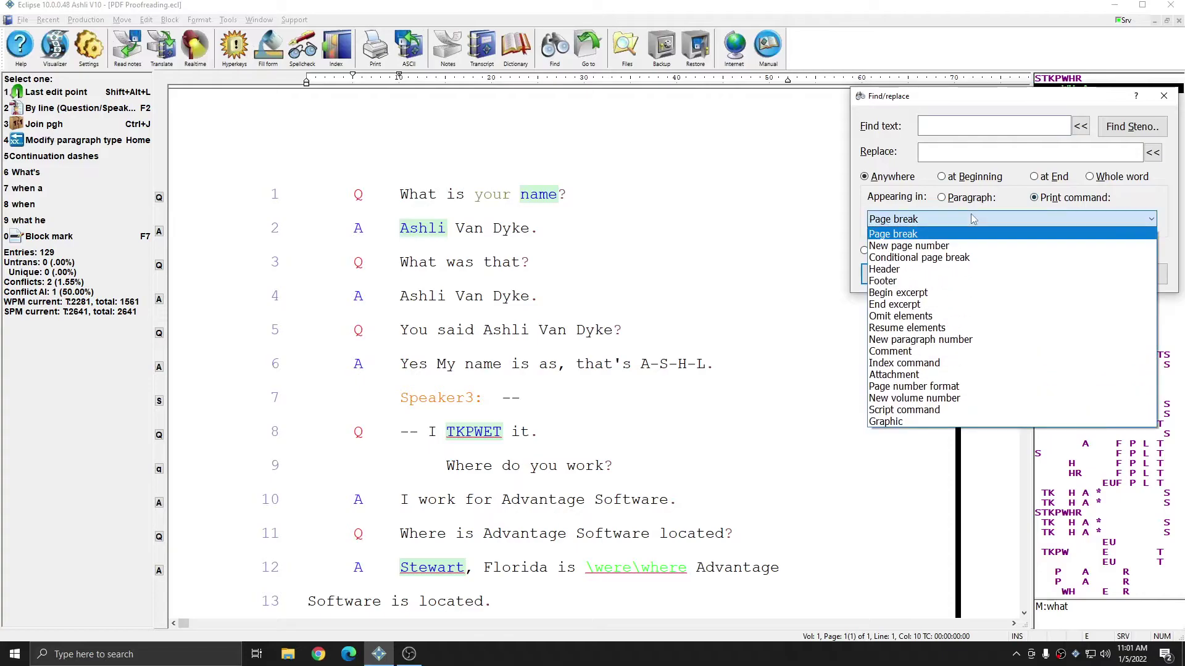
click(894, 352)
click(894, 273)
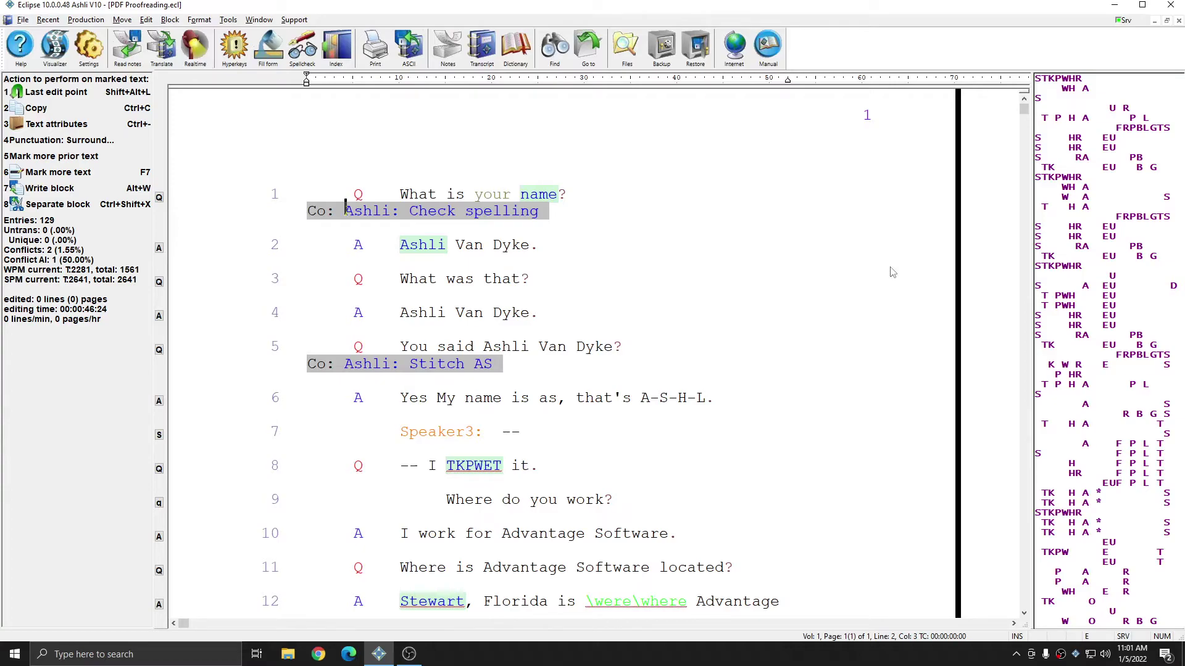
Step between the Check spelling and Stitch AS comment lines
key(Escape)
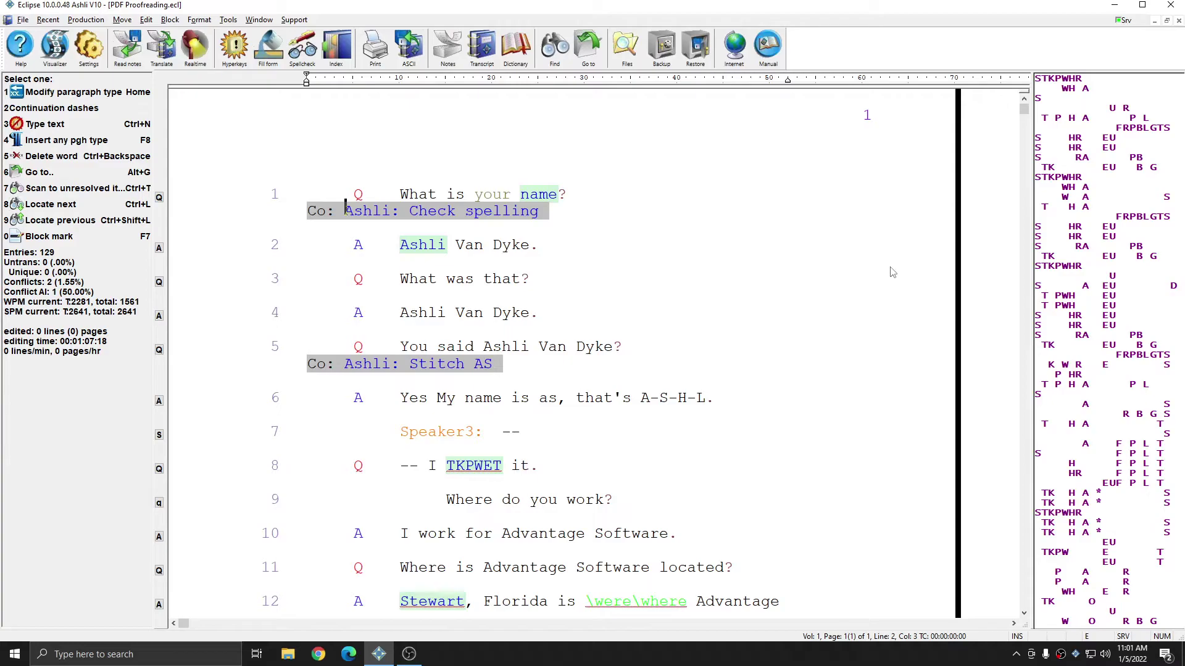
key(F7)
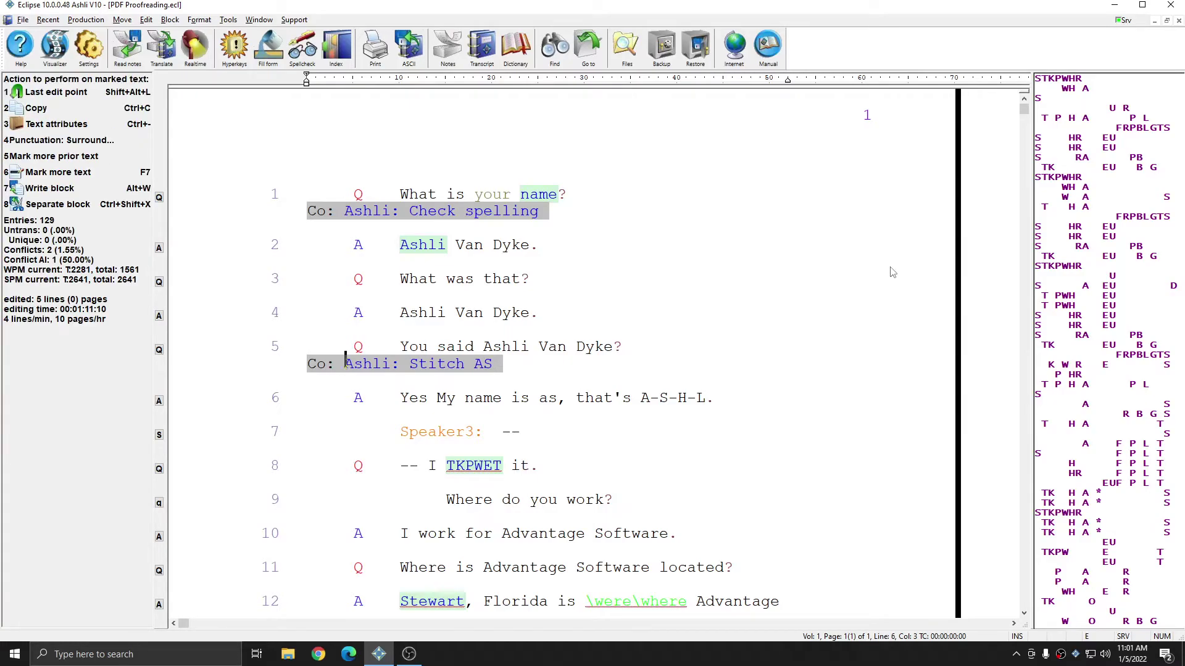
key(1)
Select User 1 color from the color selections in the Display settings
click(91, 50)
click(876, 246)
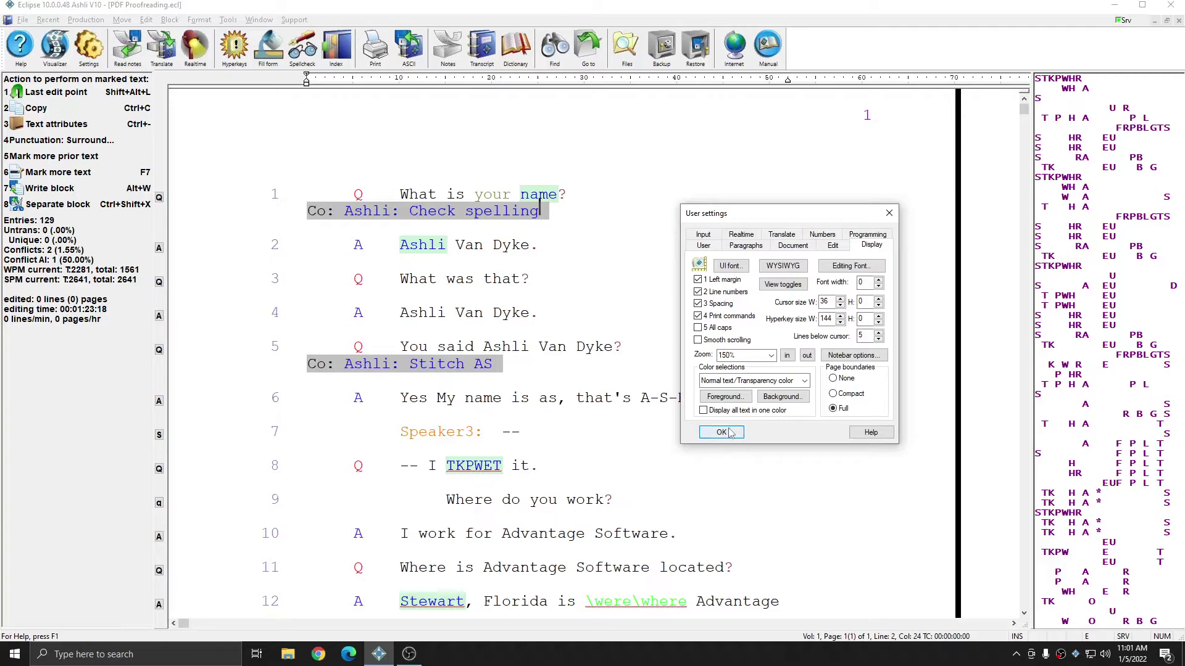
click(806, 382)
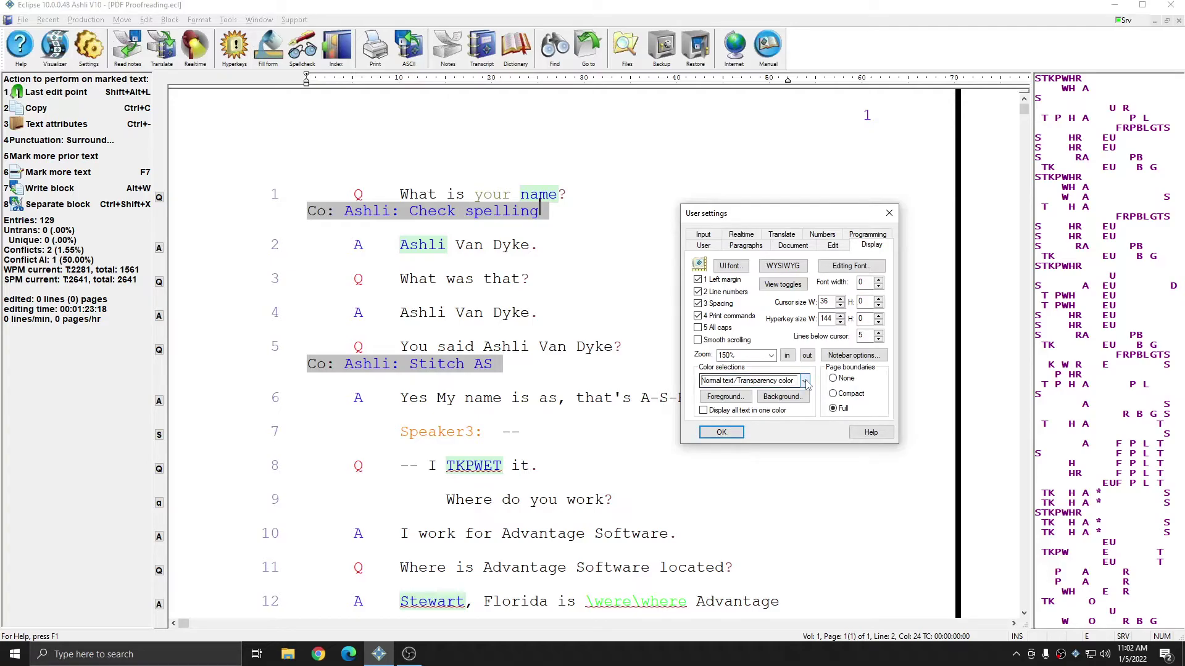
click(805, 382)
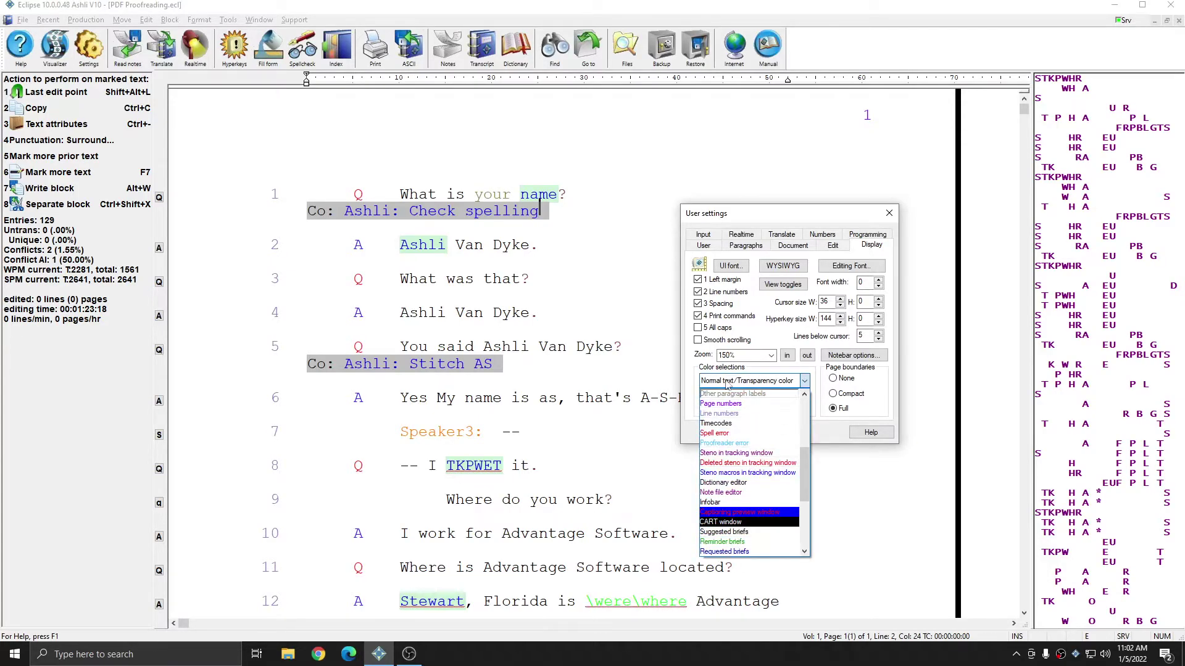
scroll(728, 475, down, 5)
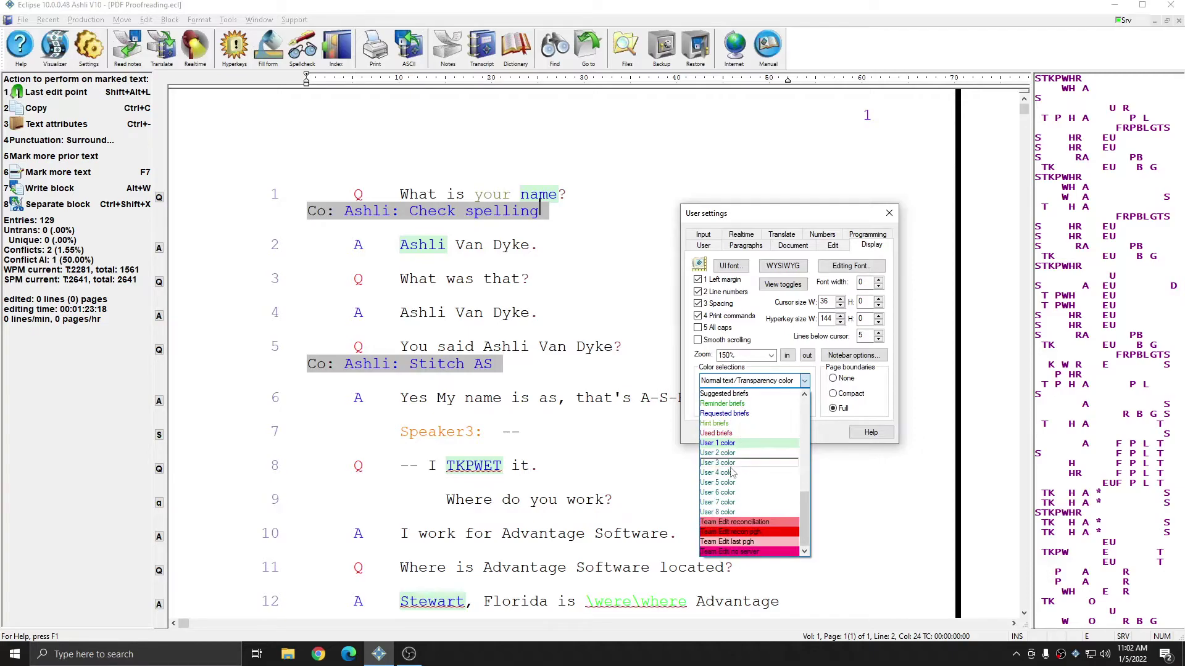
click(727, 444)
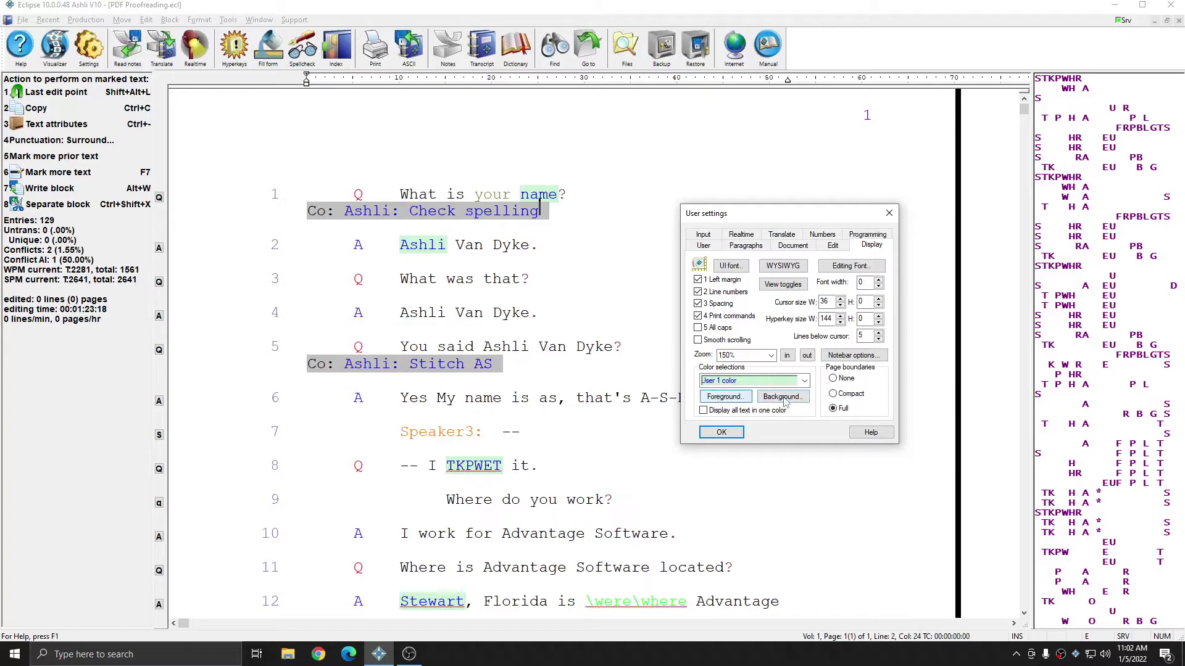
Set User 1 color to red foreground on black background, then bring up line 4's commands
click(783, 396)
click(732, 276)
click(744, 415)
click(785, 400)
click(744, 415)
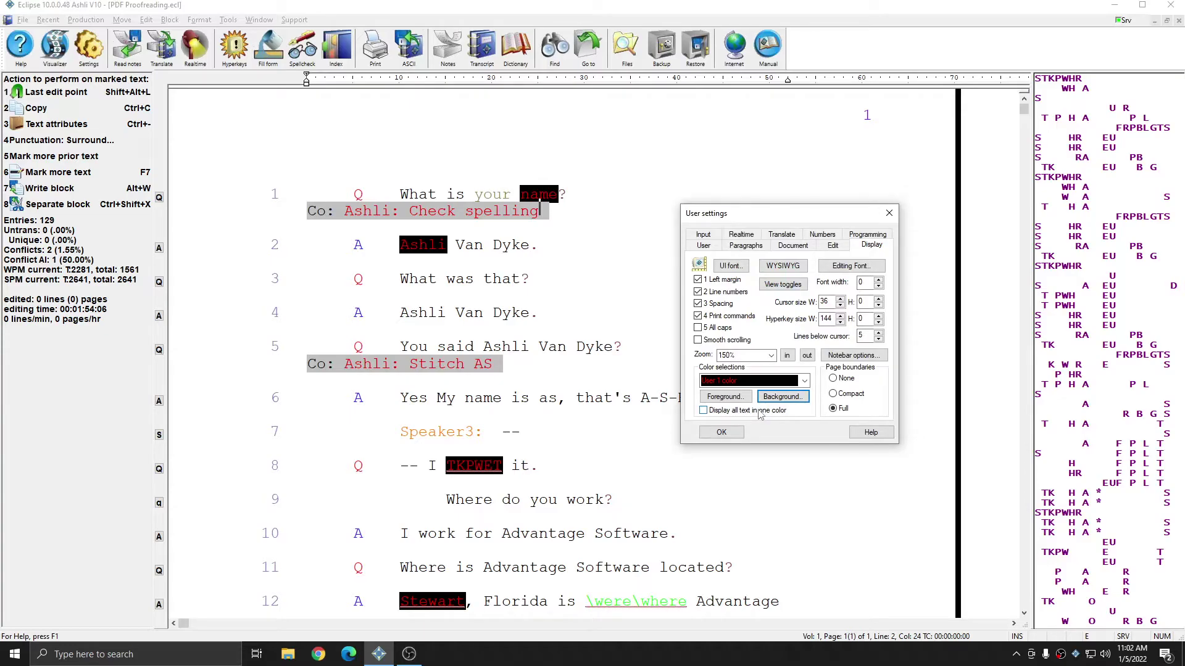
click(889, 212)
click(450, 314)
right_click(454, 316)
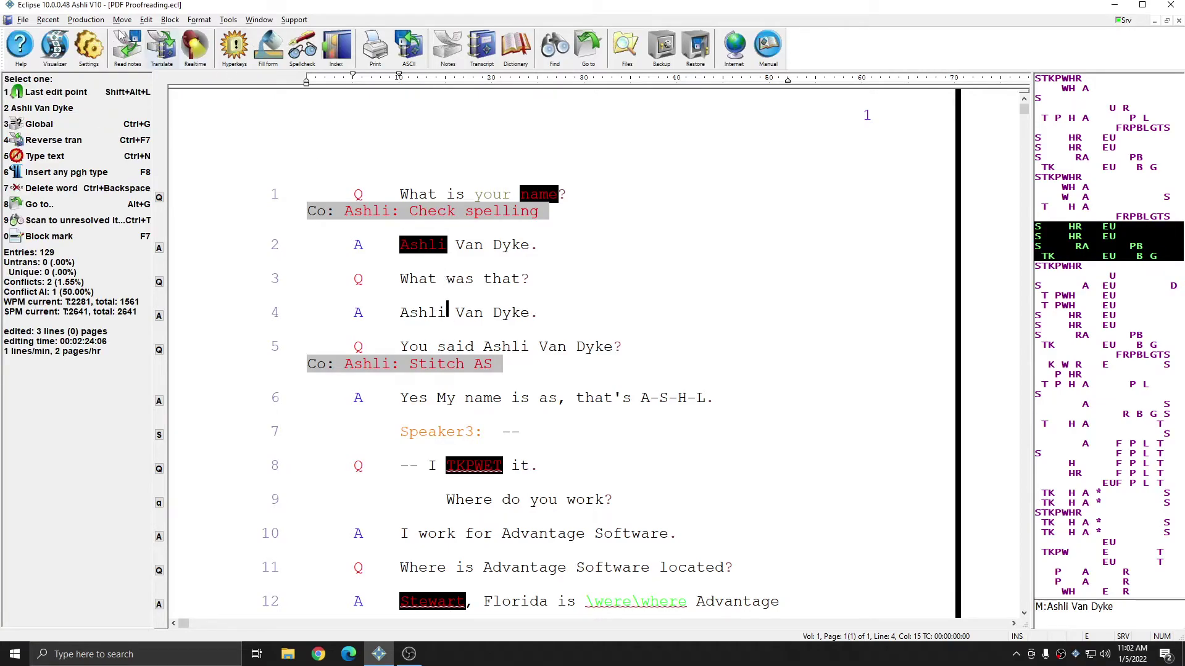
click(85, 19)
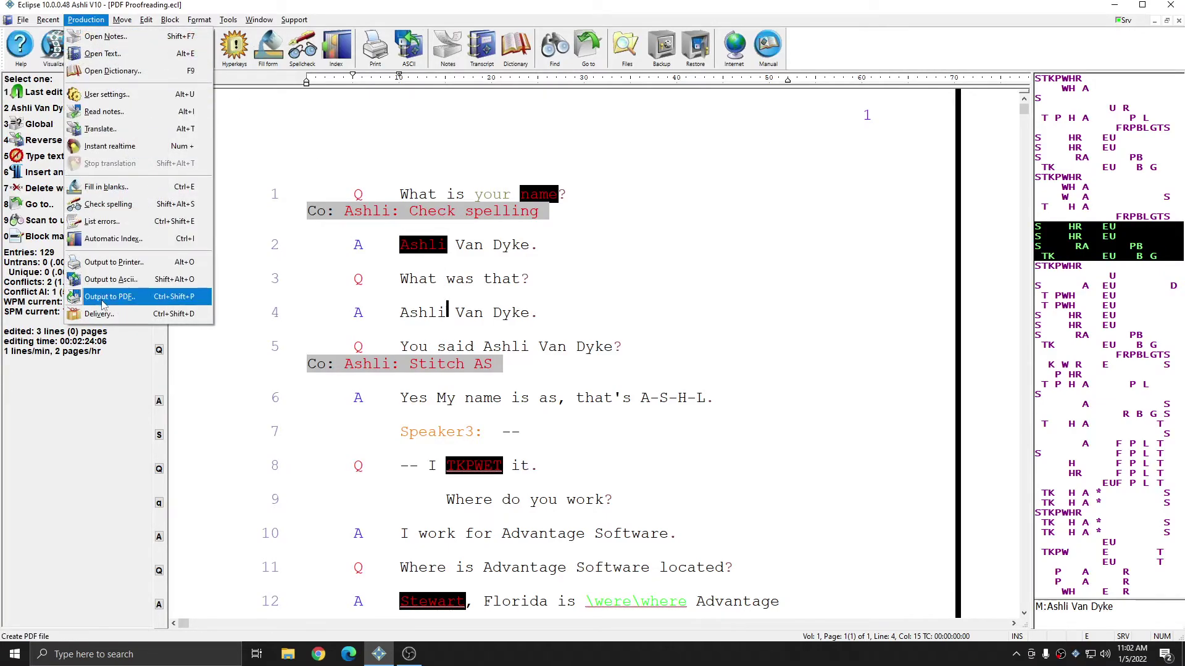
right_click(455, 278)
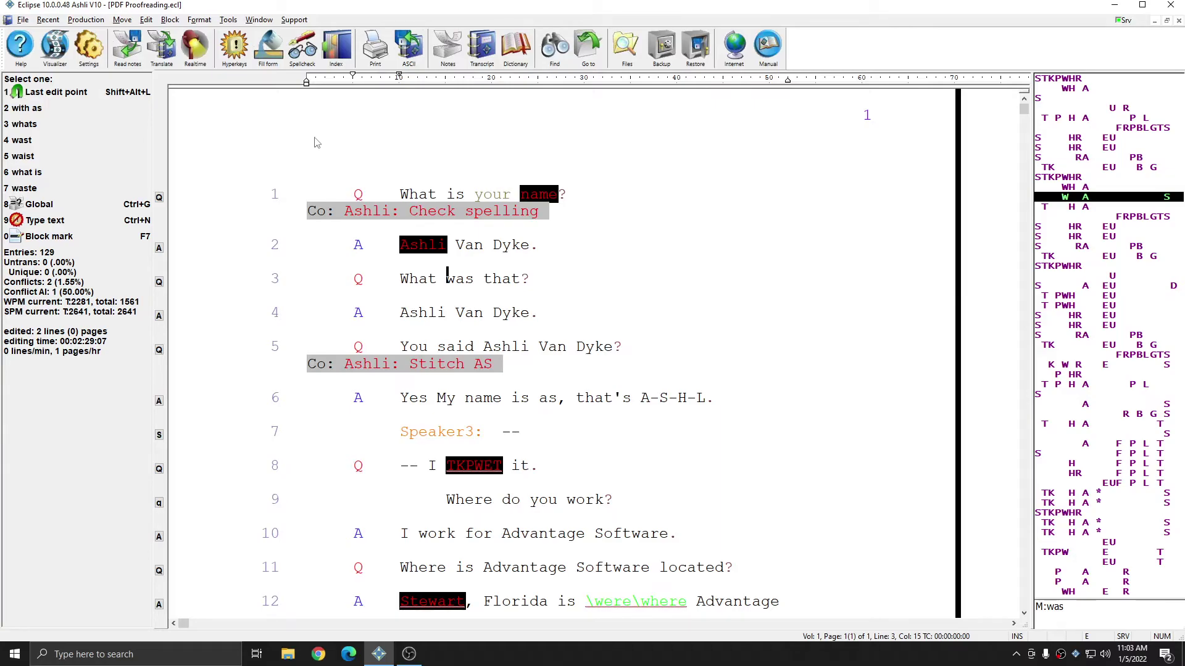
Convert text files with PDF proofreading as the source system, selecting PDF Proofreading.pdf
click(228, 19)
click(250, 181)
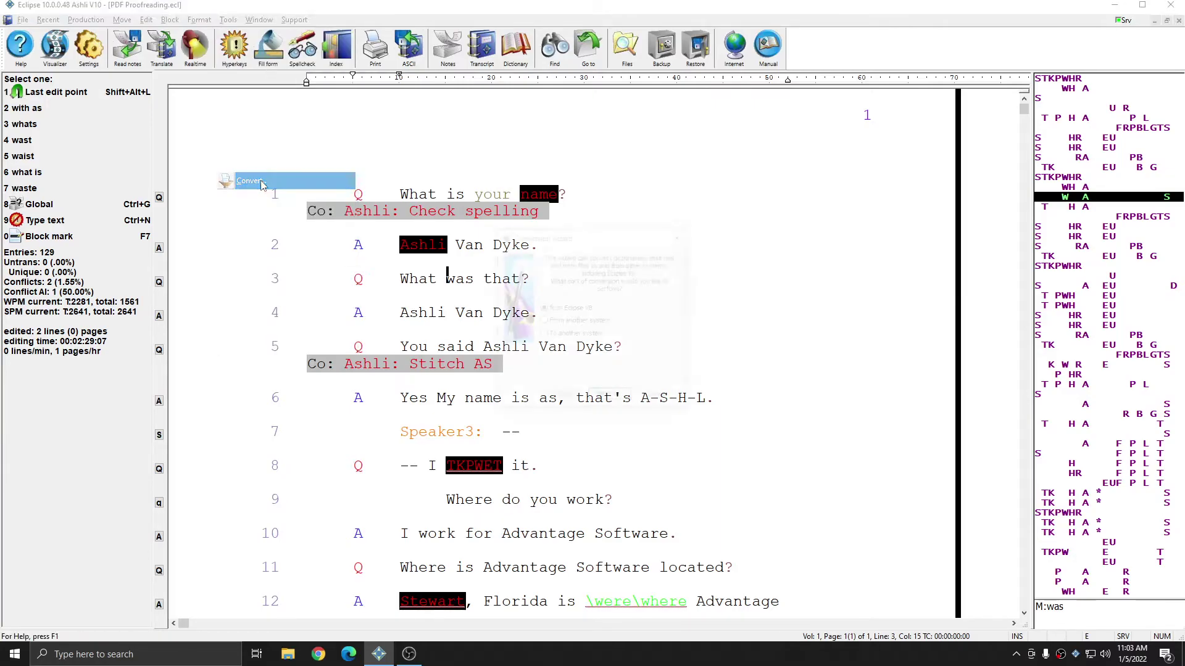
click(621, 398)
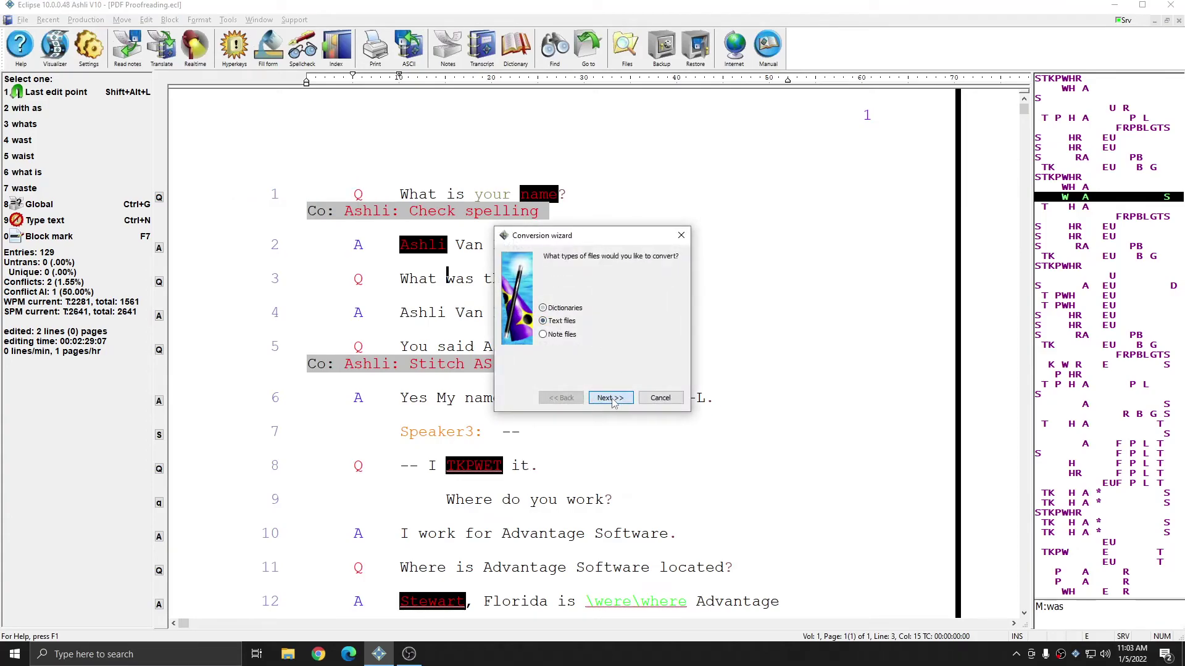
click(615, 398)
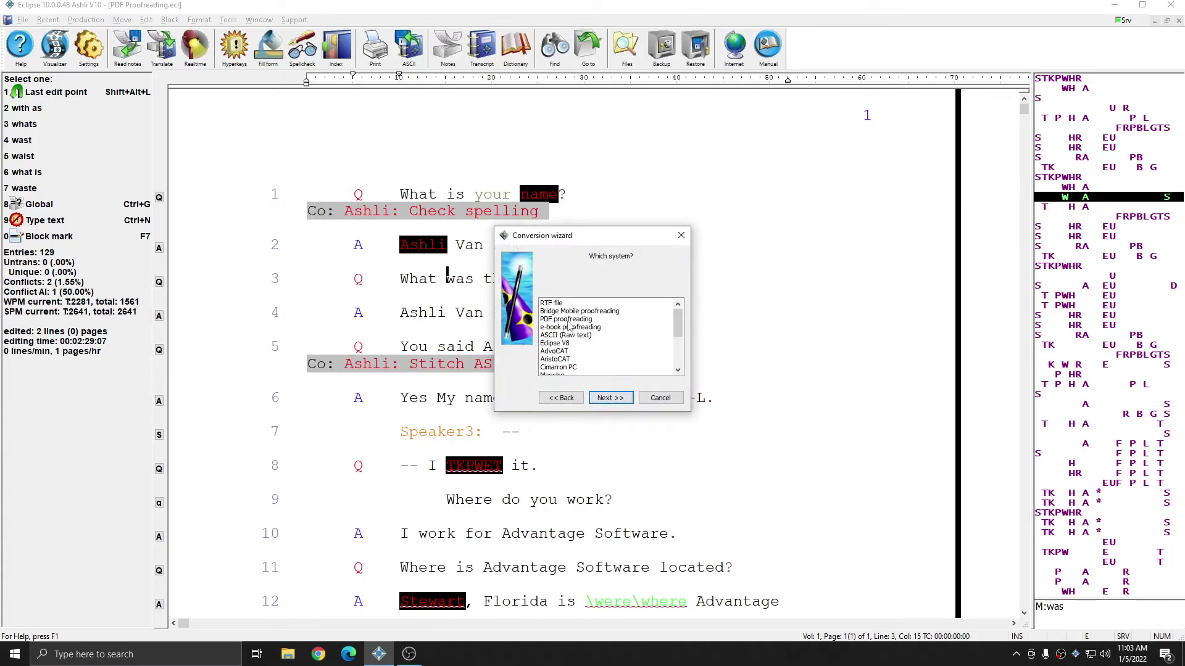
click(611, 398)
click(578, 308)
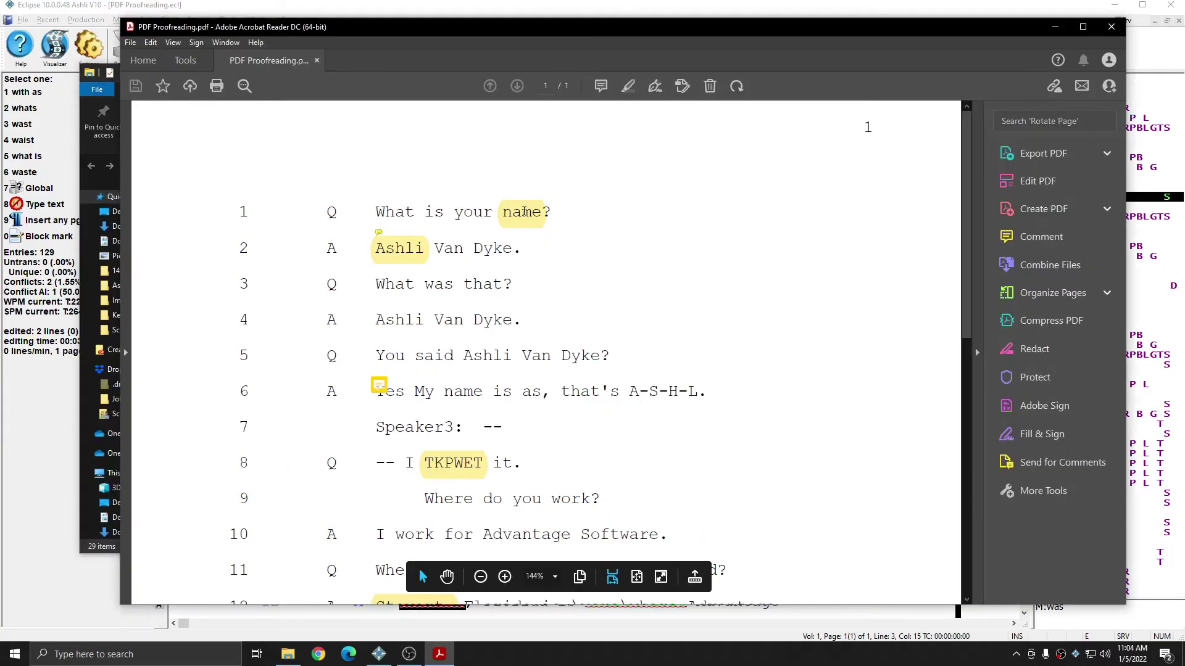
Open Acrobat's Comment pane listing all 7 comments and scroll down the page
click(598, 86)
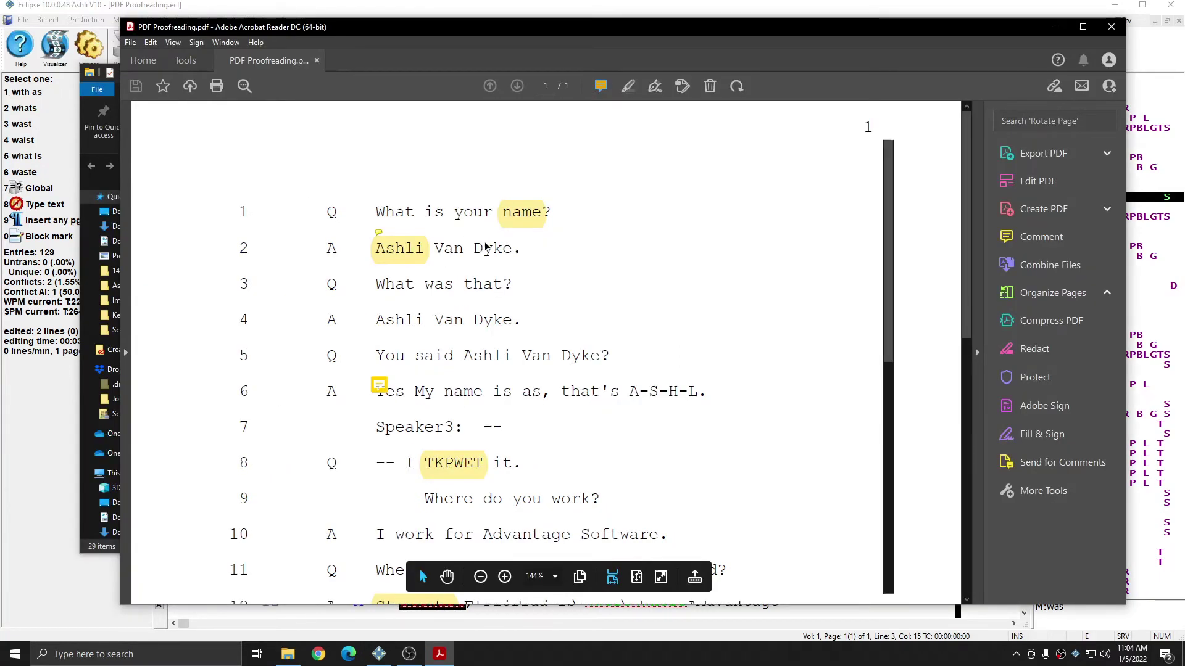
scroll(491, 248, down, 3)
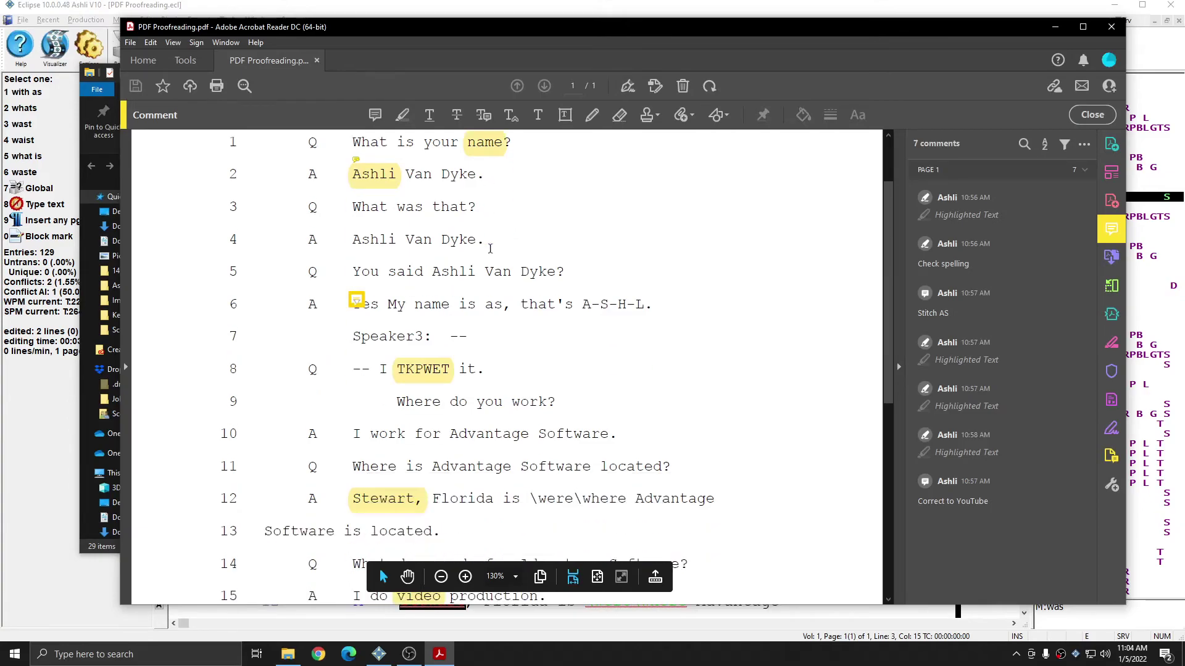